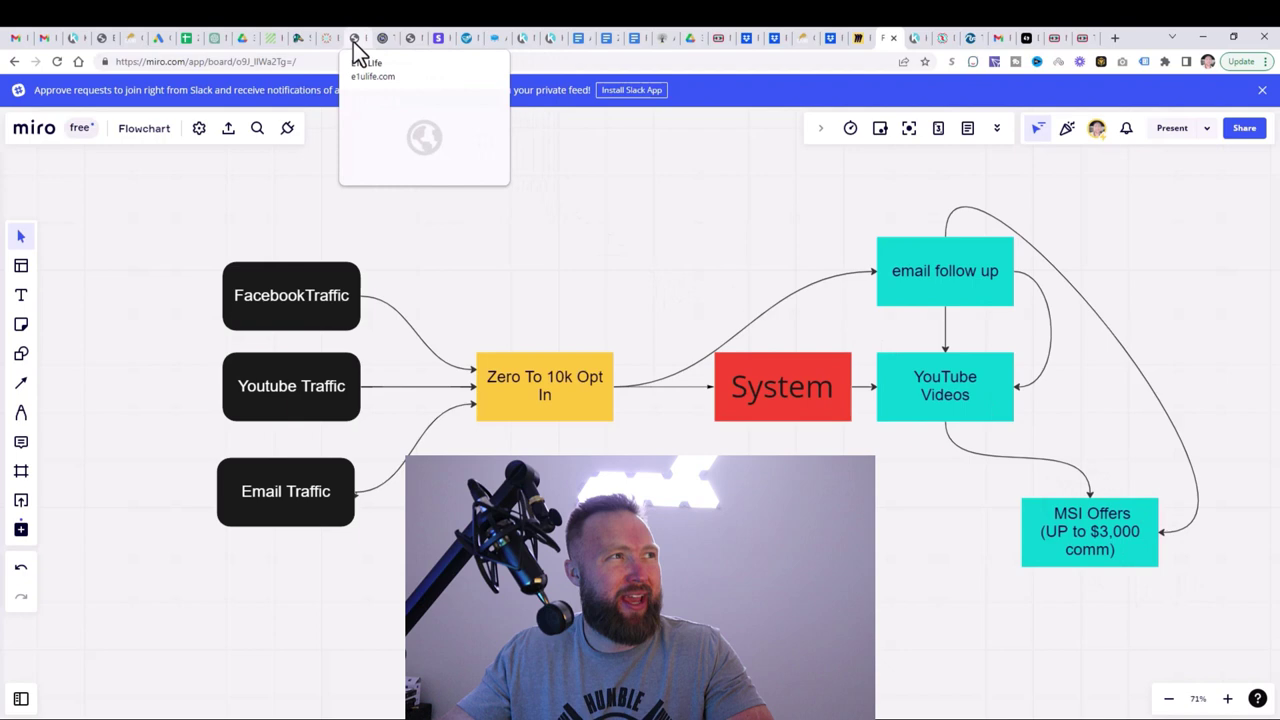
# Review the commissions page in Traffic Authority, then the all-time commissions report in My Lead Gen Secret down to its totals
pyautogui.click(384, 42)
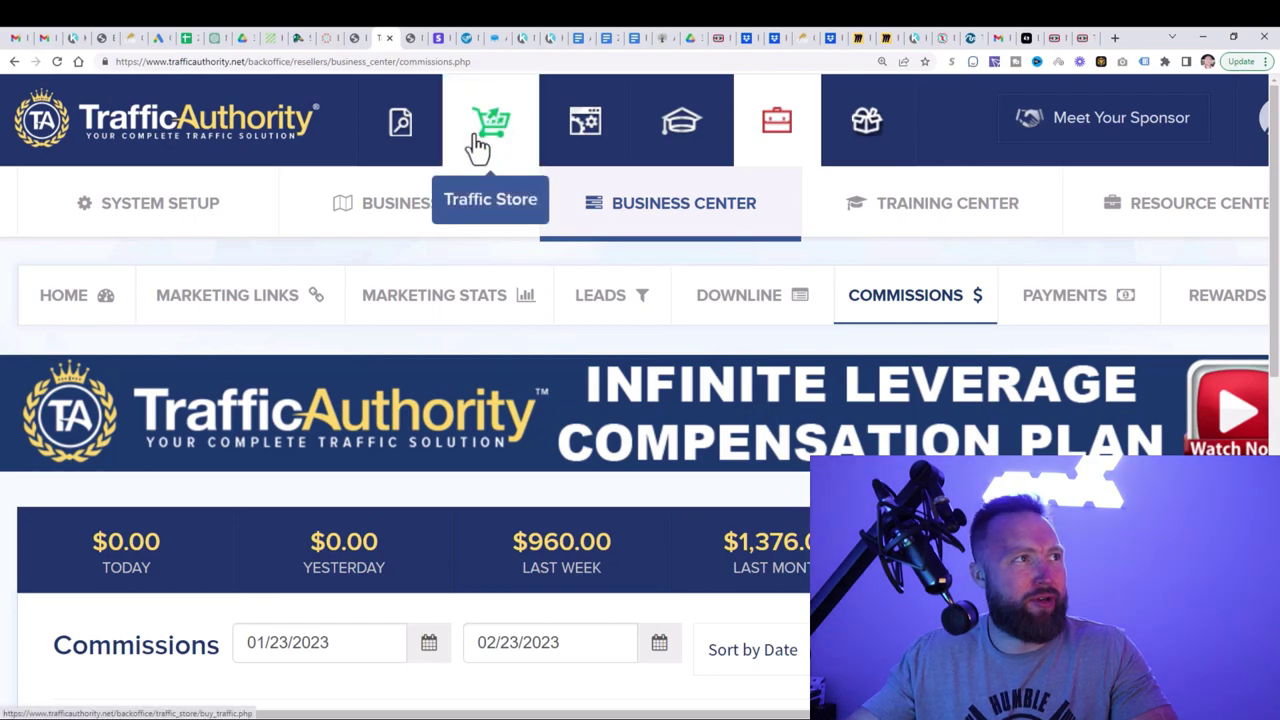
pyautogui.click(413, 46)
pyautogui.scroll(-7, 682, 481)
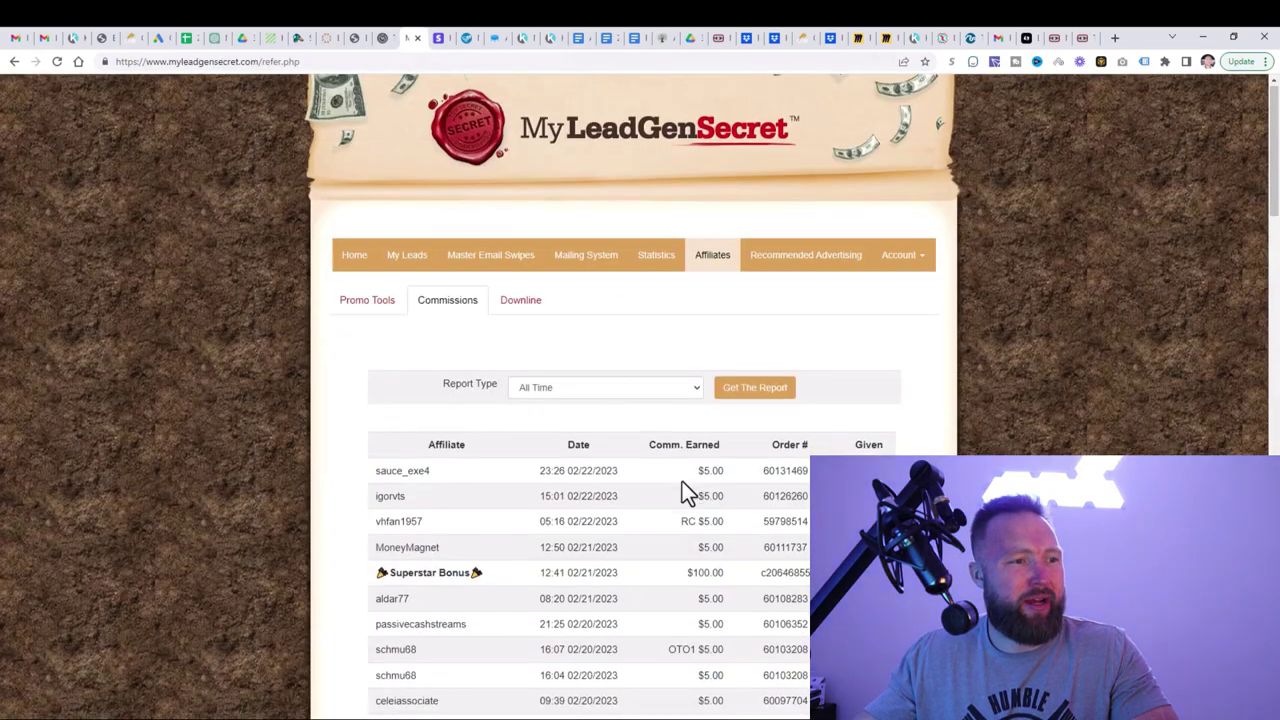
pyautogui.scroll(-15, 684, 490)
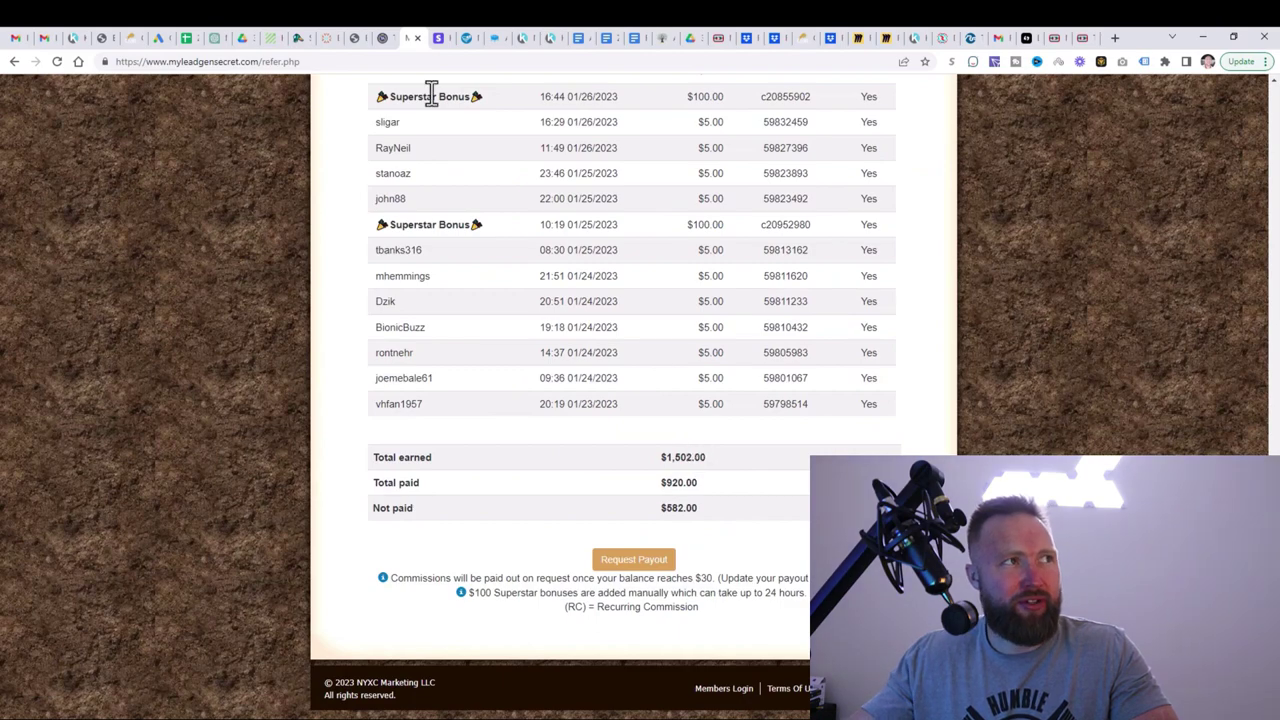
# Switch to the Stripe dashboard and highlight the current-period net volume from sales in the overview
pyautogui.click(434, 44)
pyautogui.scroll(-3, 345, 354)
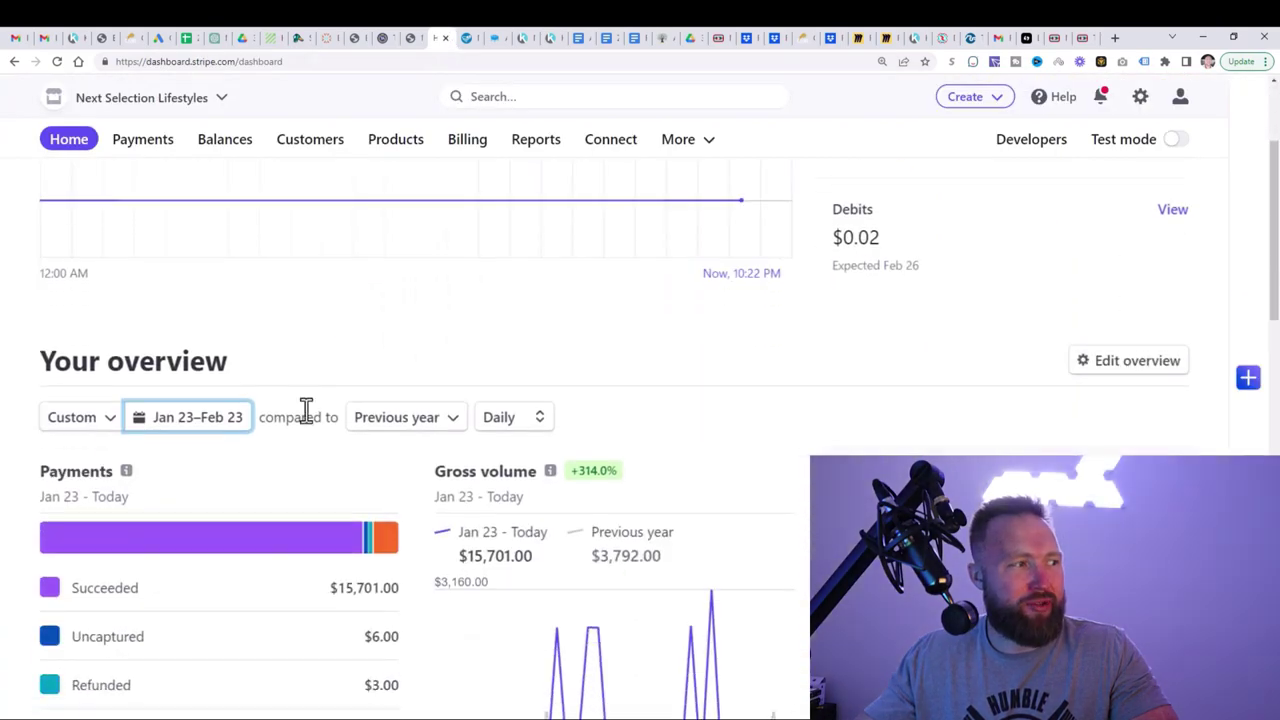
pyautogui.scroll(-4, 380, 360)
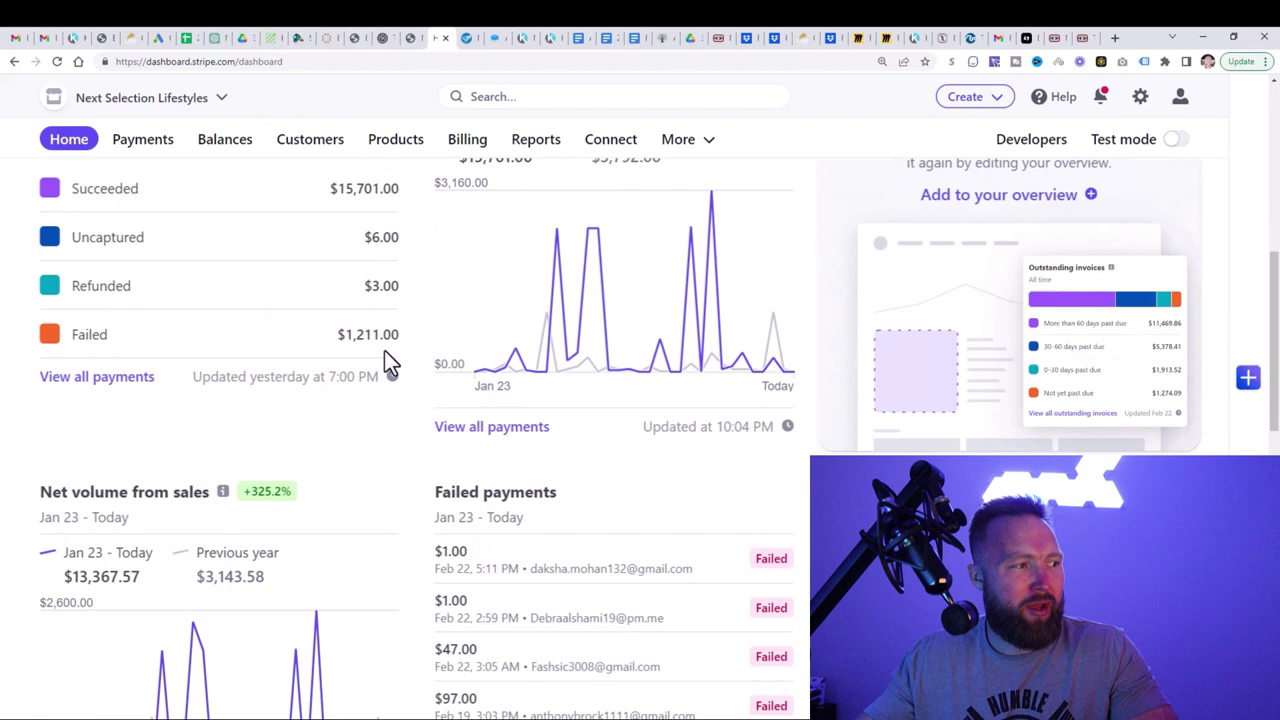
pyautogui.moveTo(142, 583); pyautogui.dragTo(68, 587)
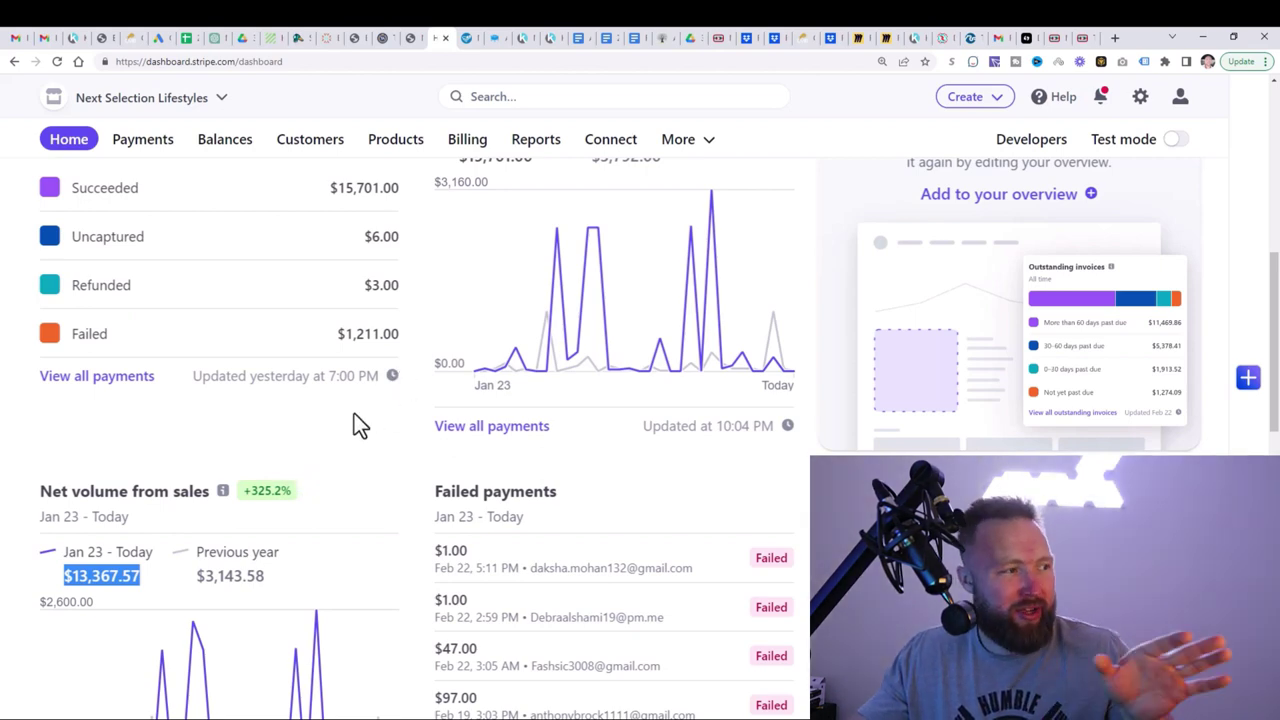
pyautogui.scroll(6, 466, 391)
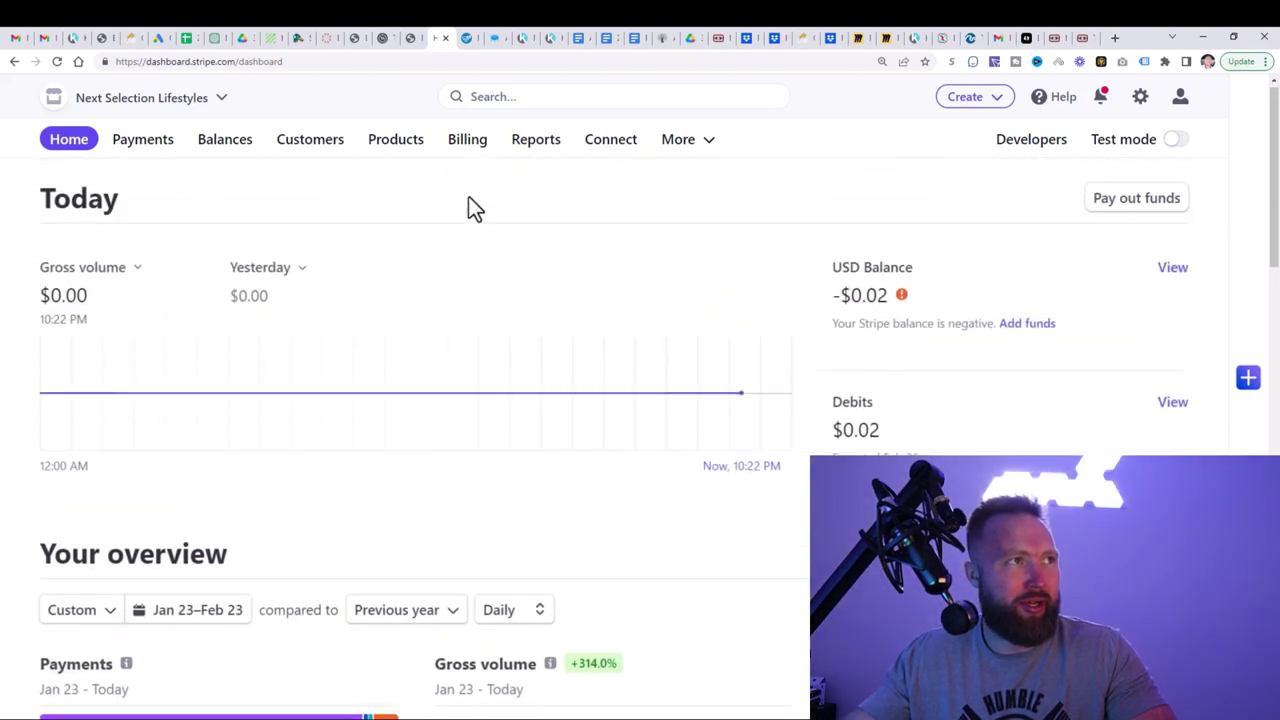
# Switch to the Multiple Income Funnel payments page and highlight the ready-to-pay, pending and reserve amounts
pyautogui.click(464, 46)
pyautogui.scroll(-2, 722, 282)
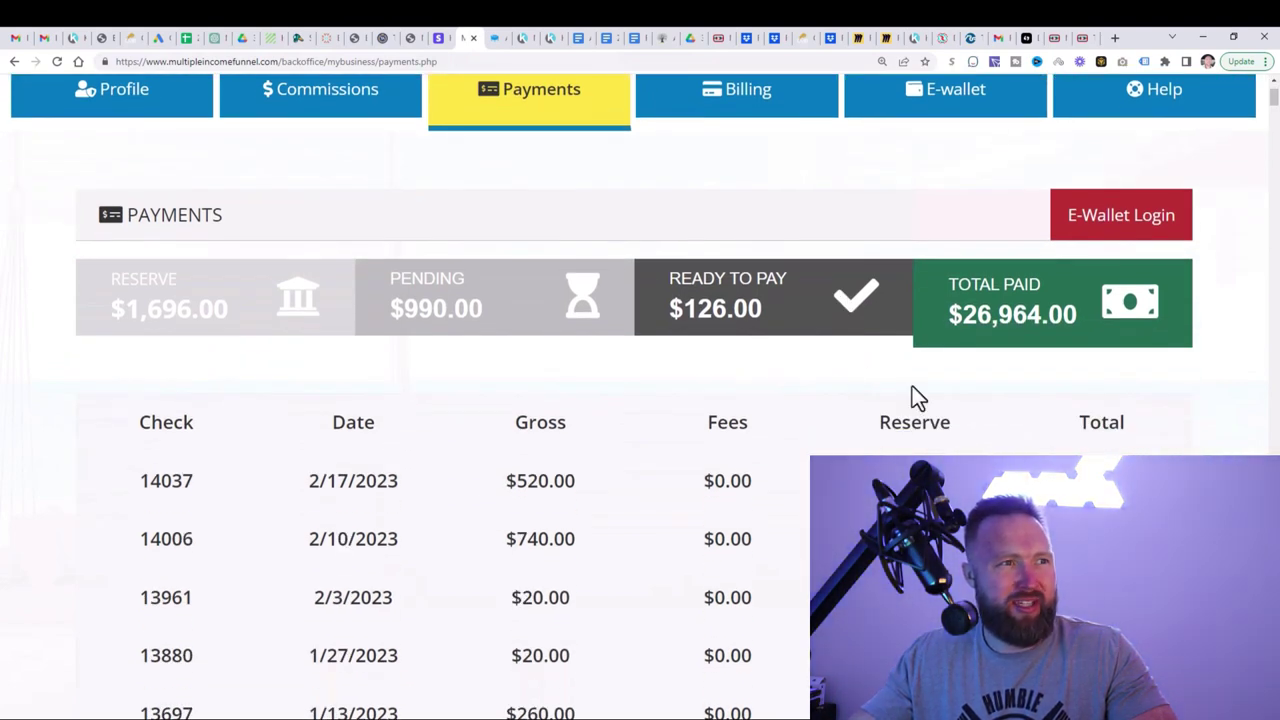
pyautogui.moveTo(774, 302); pyautogui.dragTo(716, 310)
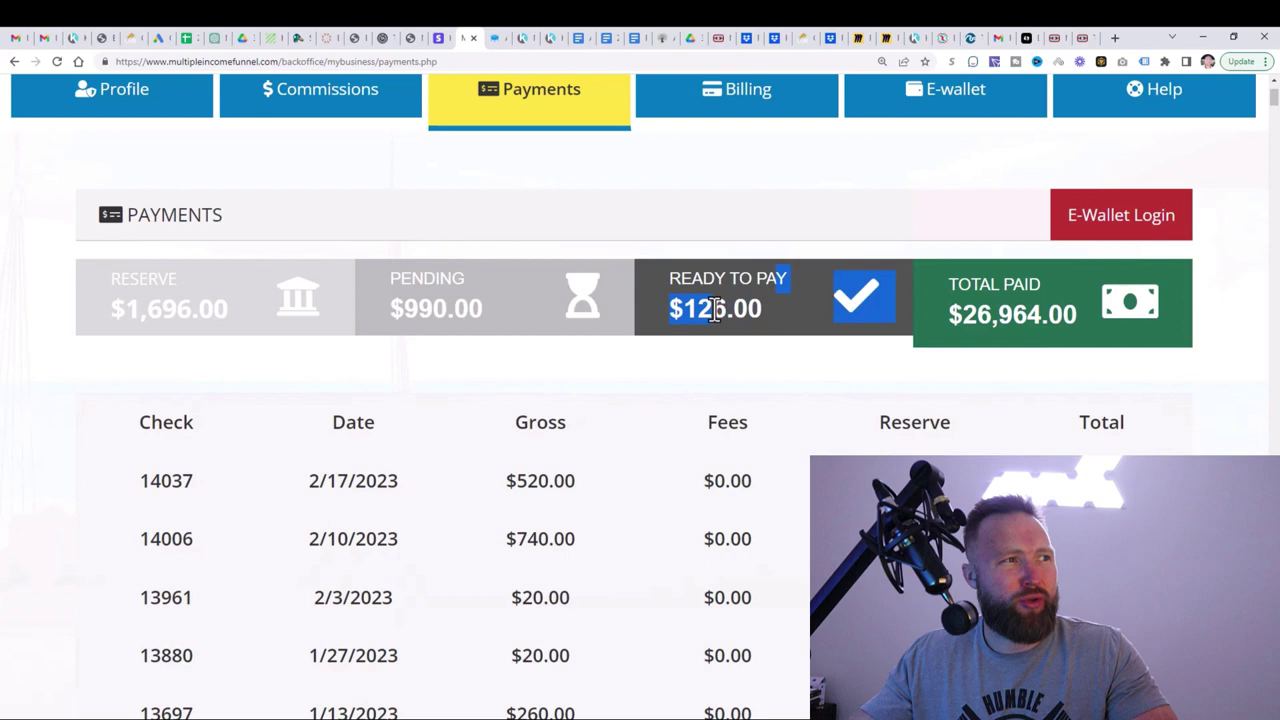
pyautogui.moveTo(499, 314); pyautogui.dragTo(398, 314)
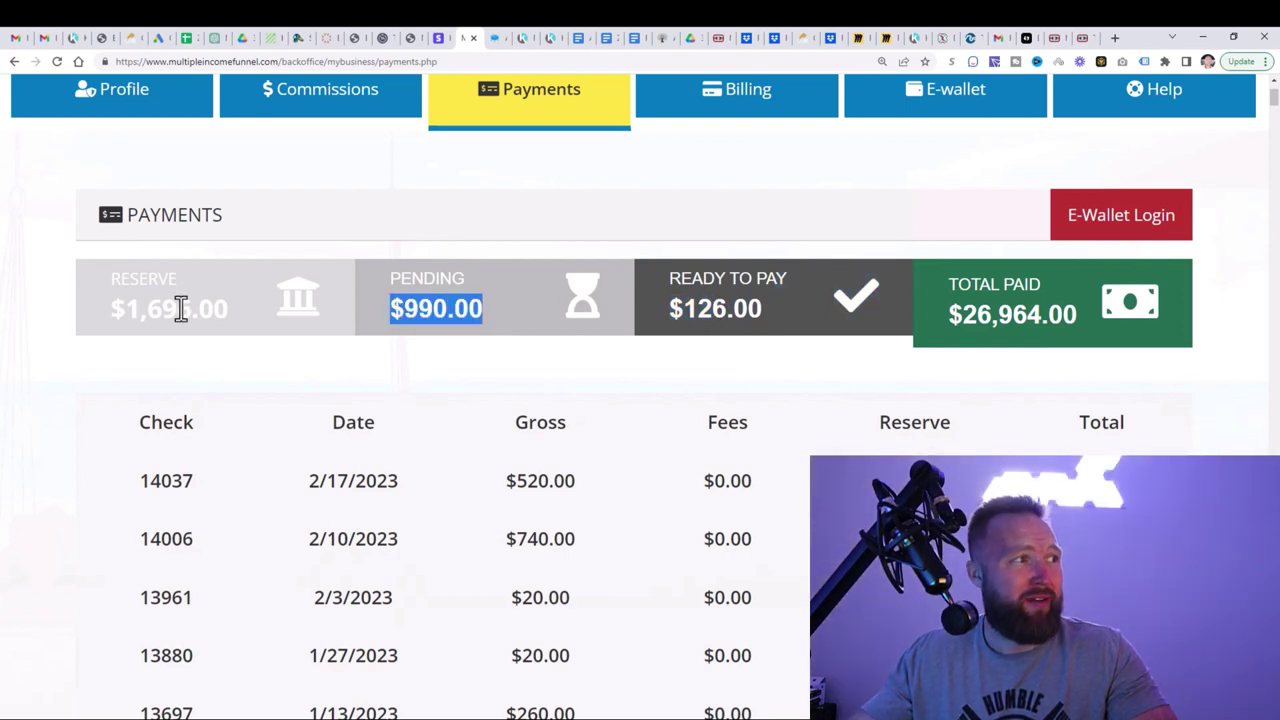
pyautogui.moveTo(232, 313); pyautogui.dragTo(84, 326)
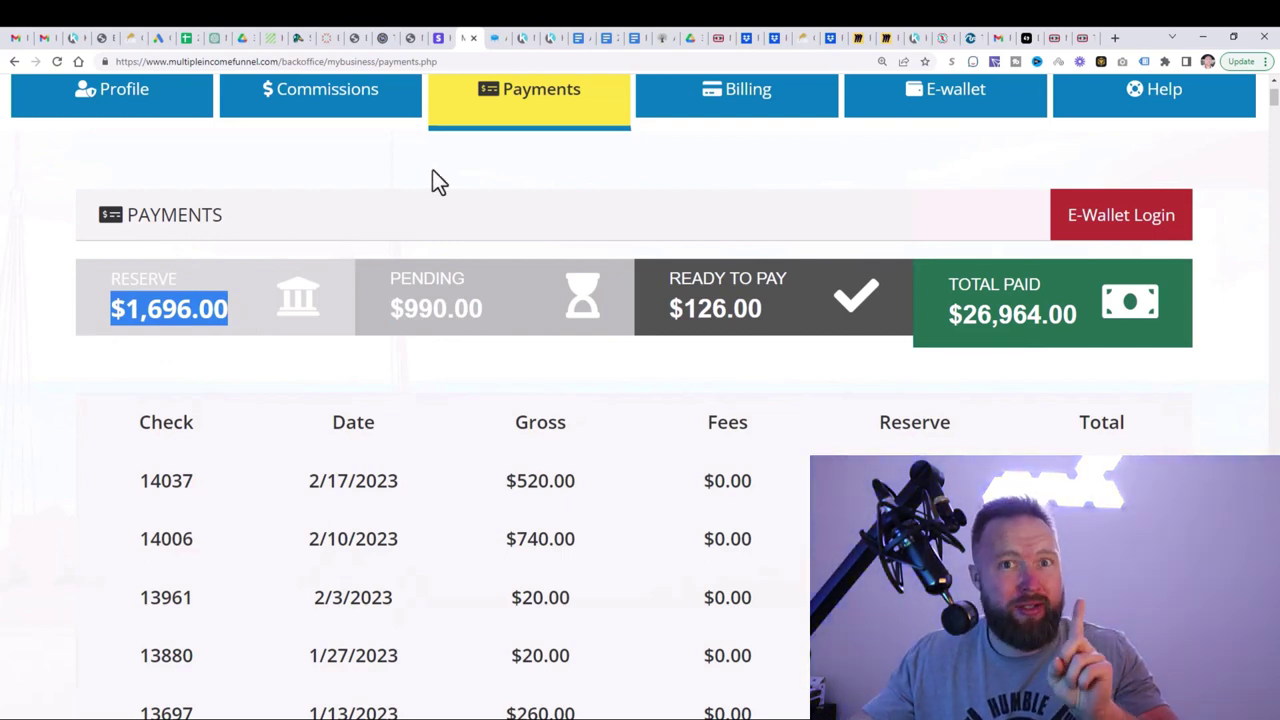
# Highlight the total commissions in the SamCart affiliate dashboard, and view the channel analytics overview in YouTube Studio before hiding its window
pyautogui.click(493, 40)
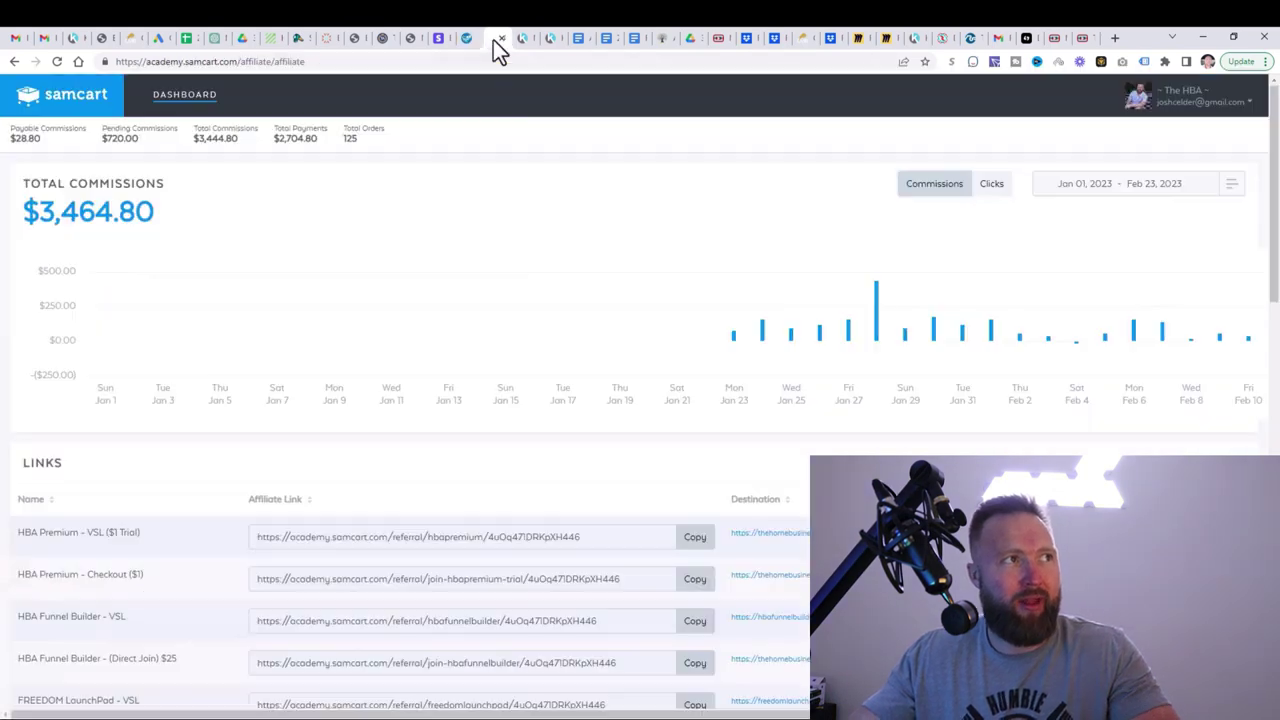
pyautogui.moveTo(158, 212); pyautogui.dragTo(58, 222)
pyautogui.click(248, 234)
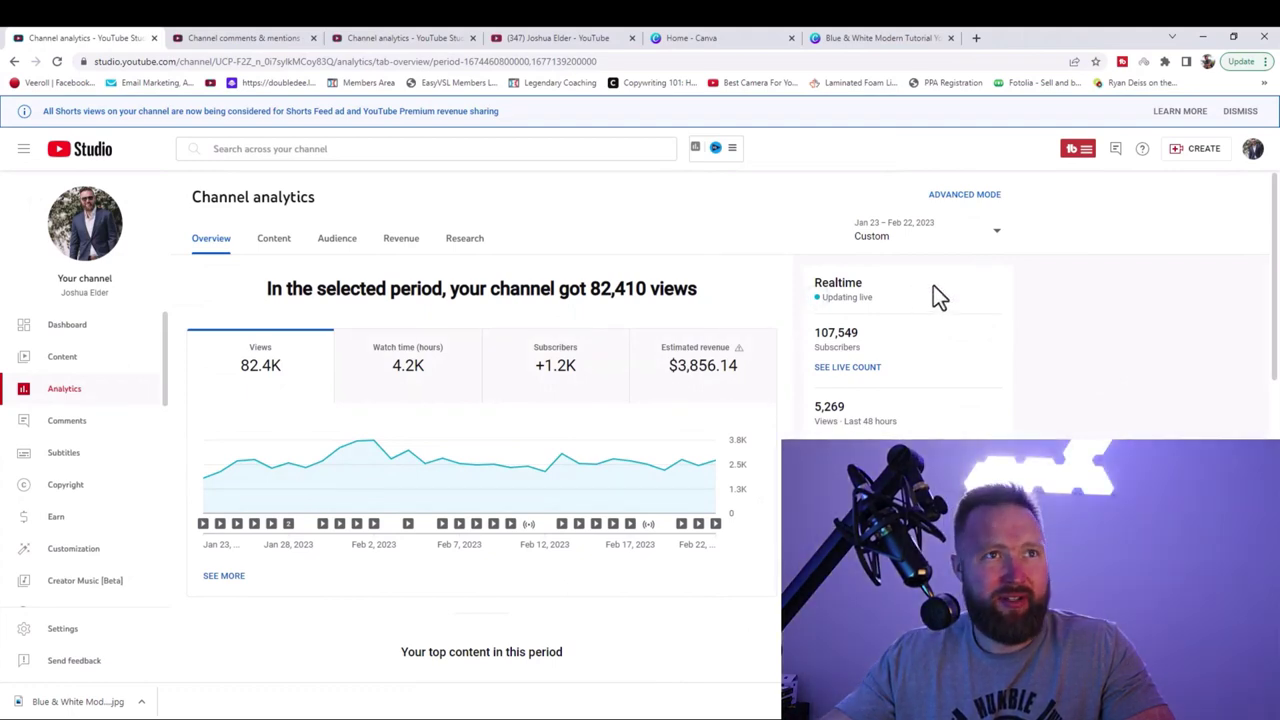
pyautogui.click(1203, 40)
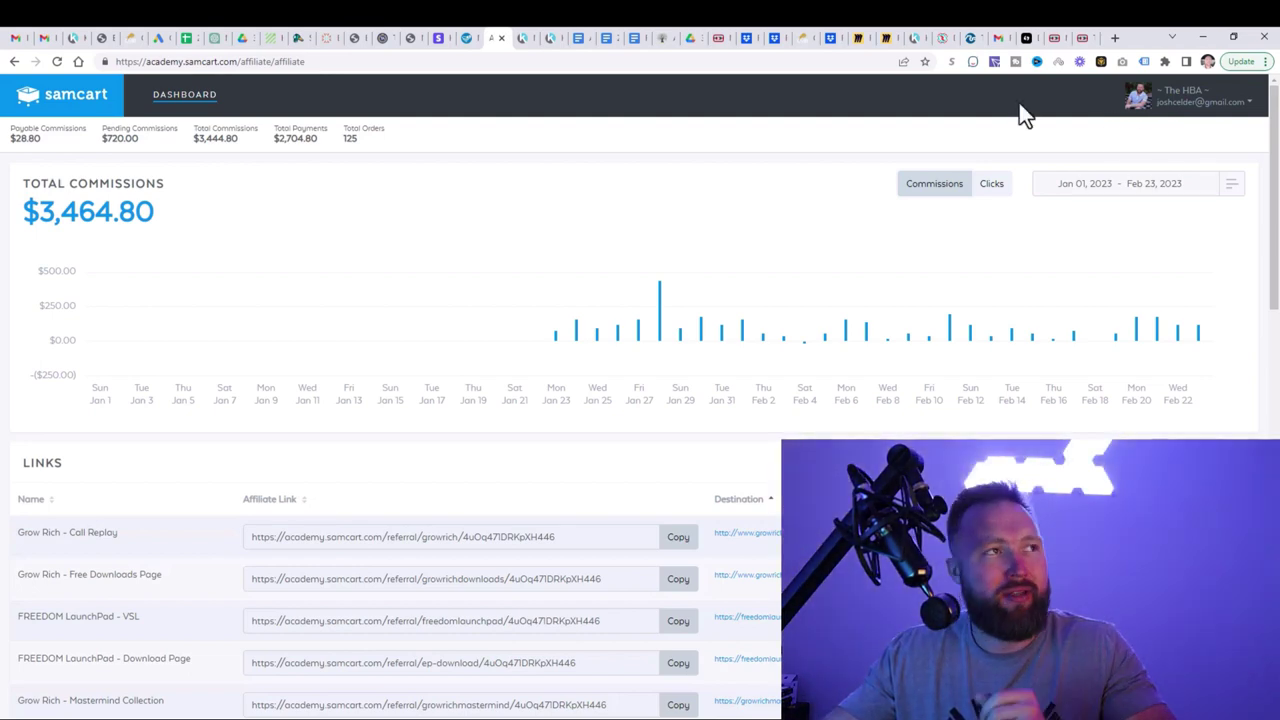
# Switch to Kartra's page list and preview the Zero10 Zero to 10K capture page and the Zero10 Zero To 10k Thank You page
pyautogui.click(545, 42)
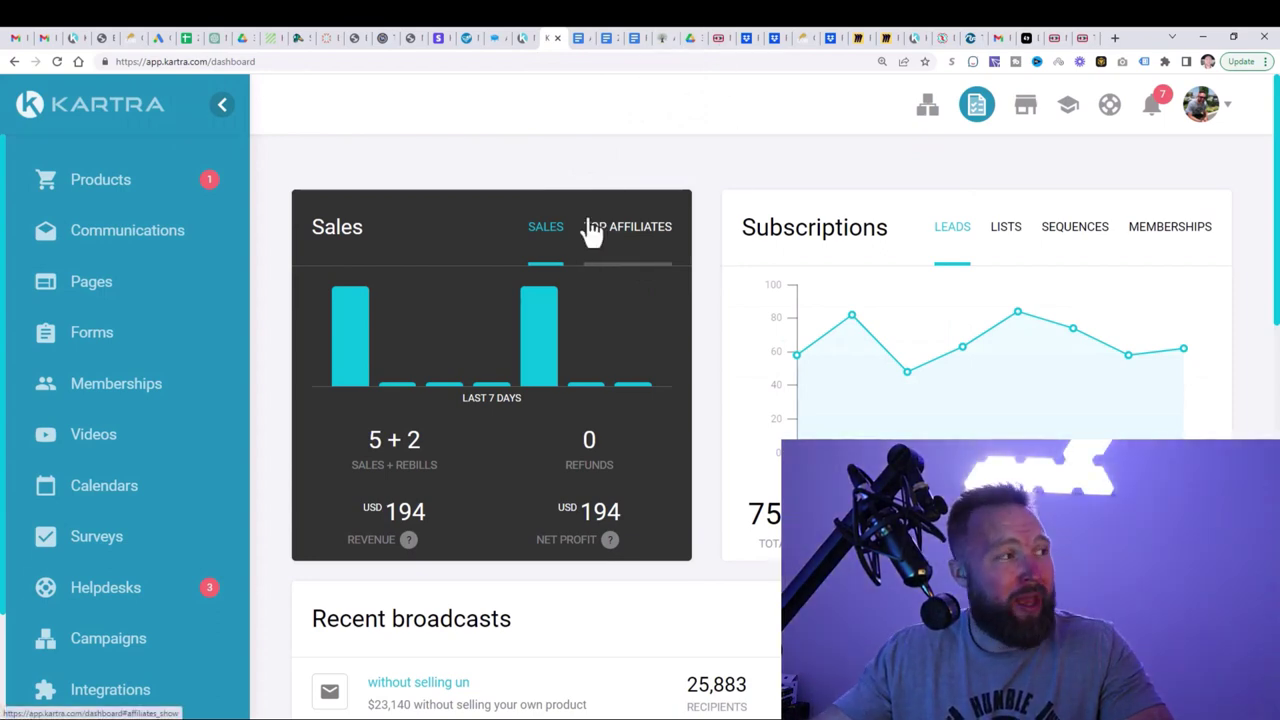
pyautogui.click(131, 289)
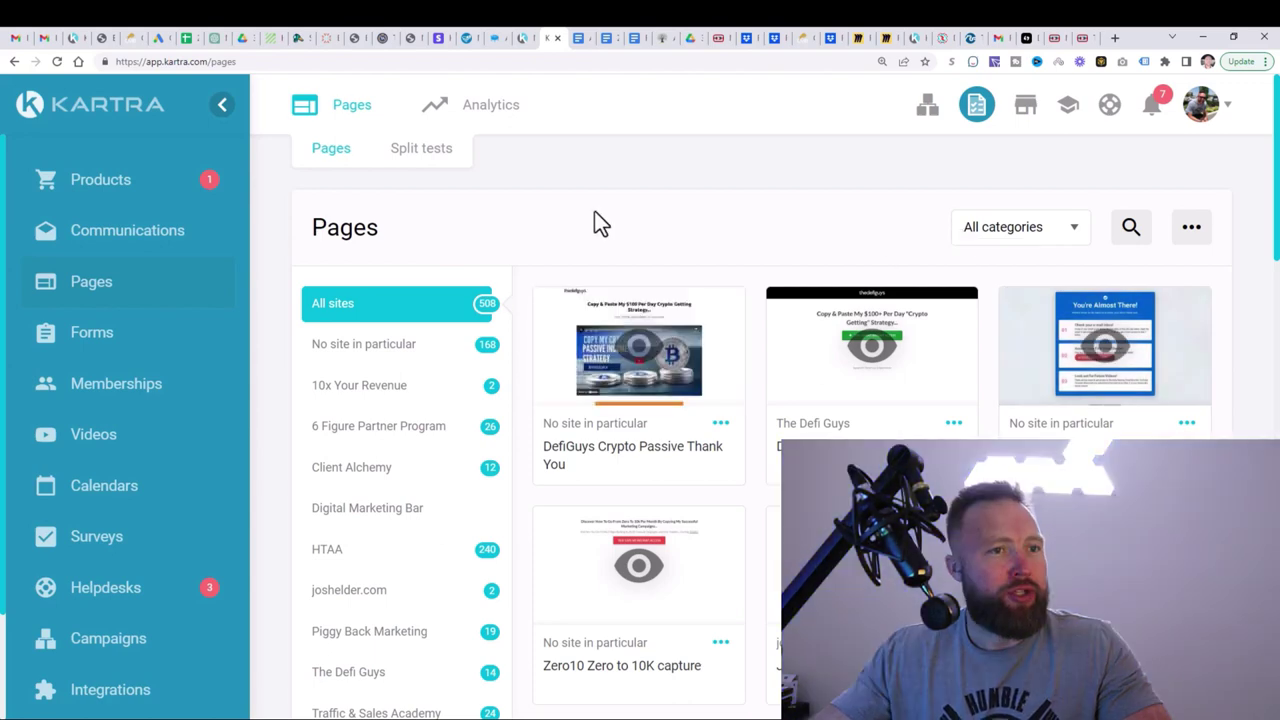
pyautogui.scroll(-1, 950, 325)
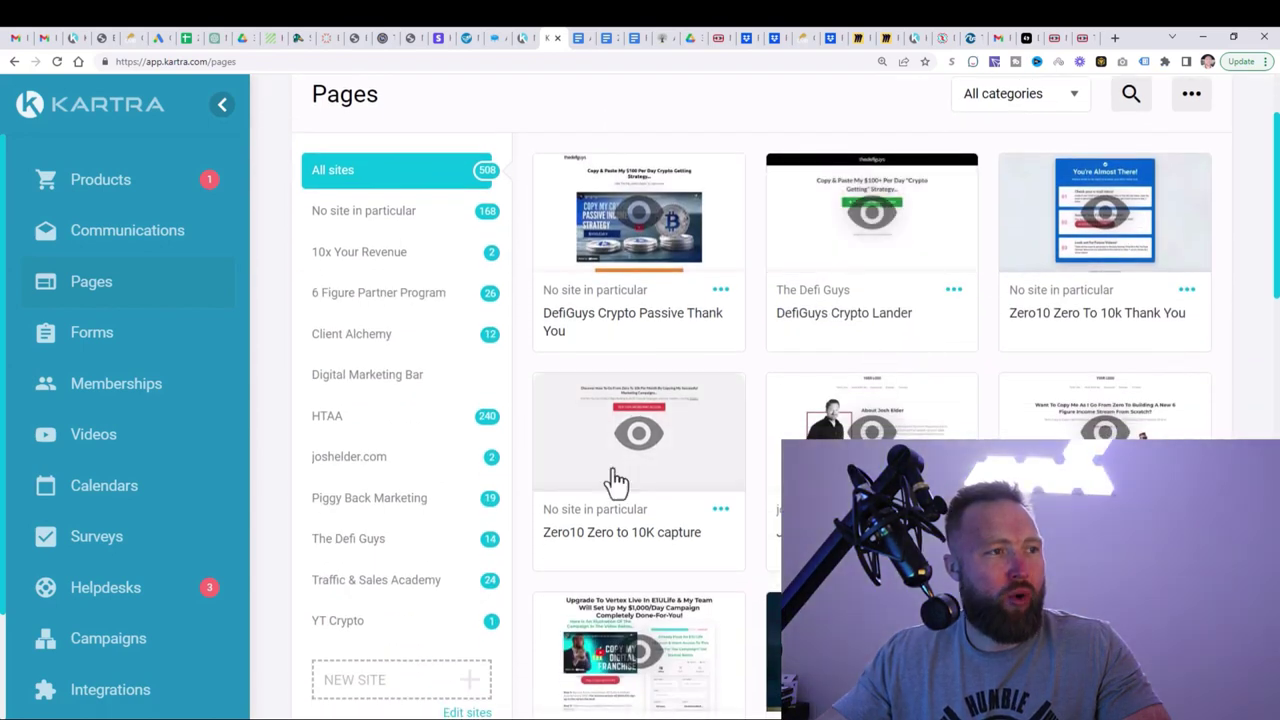
pyautogui.click(645, 433)
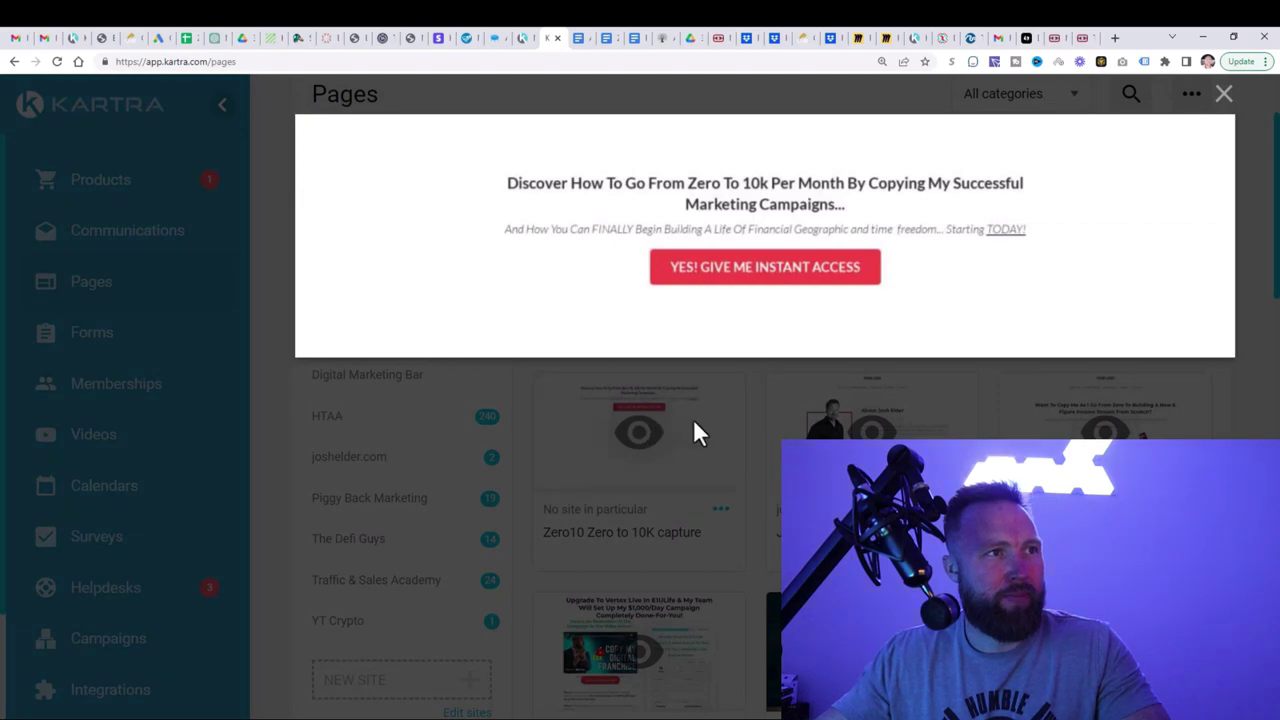
pyautogui.click(1224, 93)
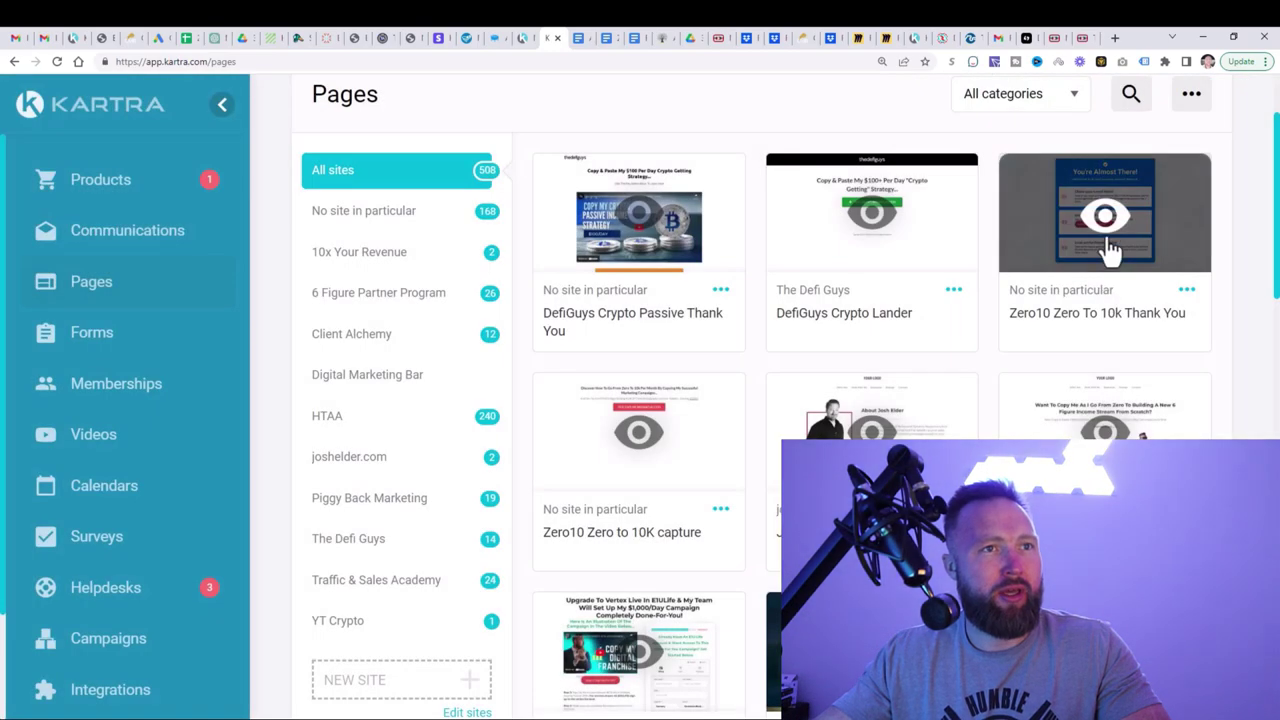
pyautogui.click(1110, 245)
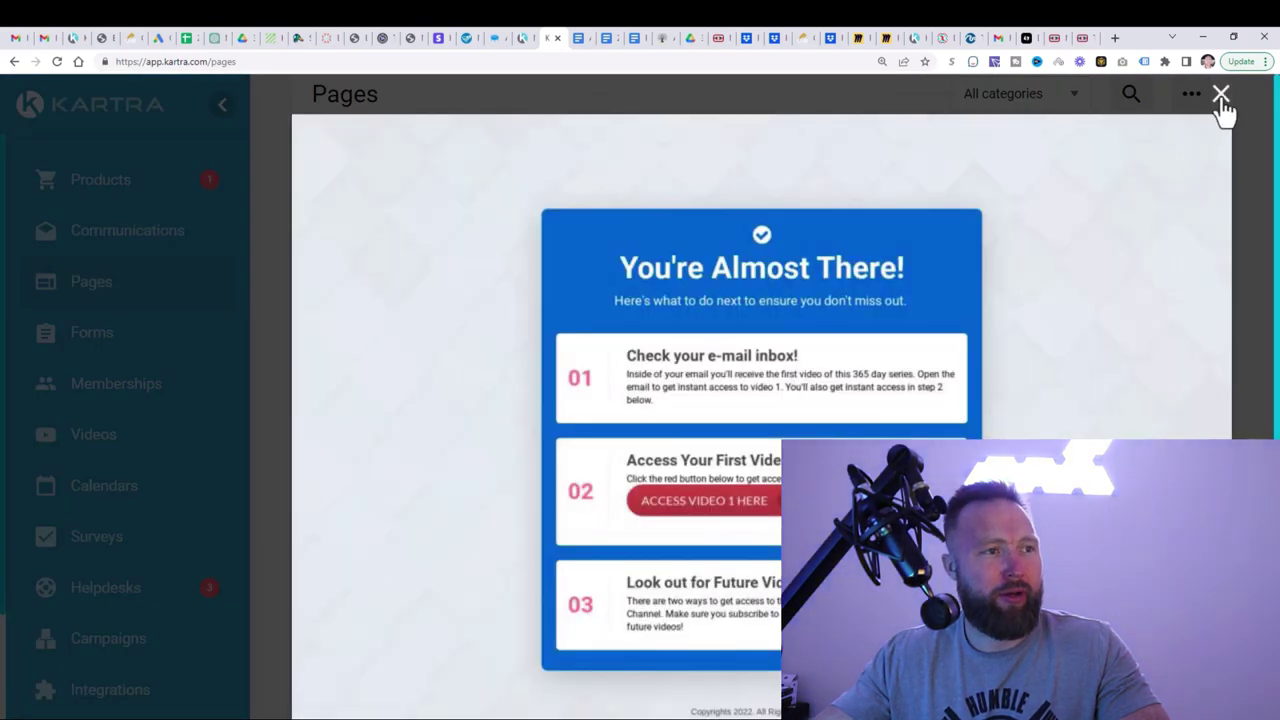
pyautogui.click(1221, 95)
# Open the Zero10 Zero To 10k Thank You page in the page editor, keeping its name, category and site
pyautogui.scroll(2, 580, 460)
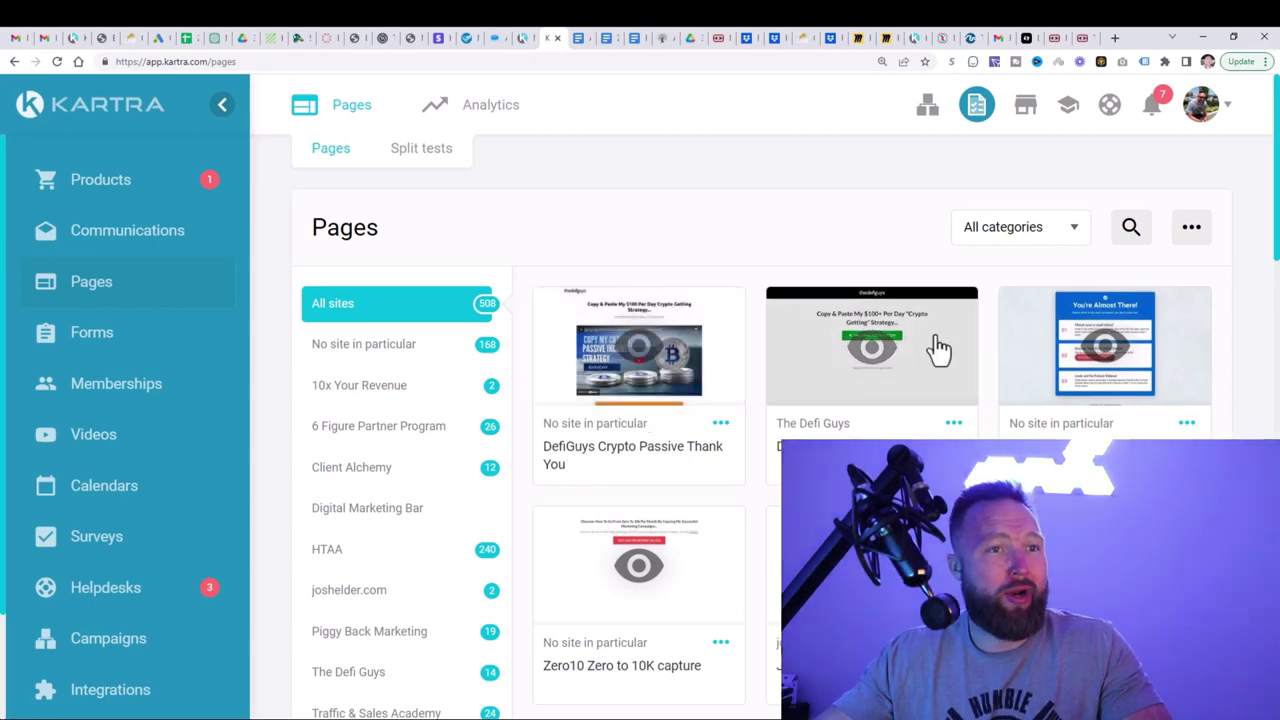
pyautogui.click(1188, 425)
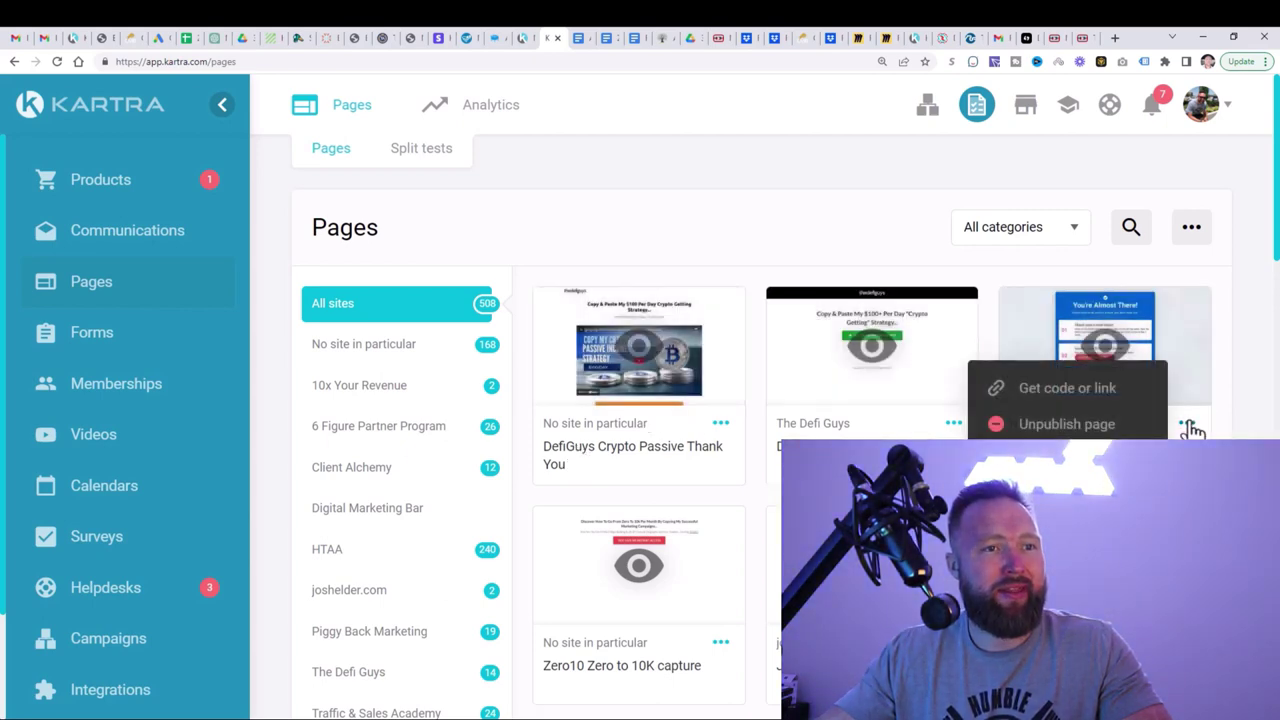
pyautogui.click(1189, 426)
pyautogui.click(1189, 426)
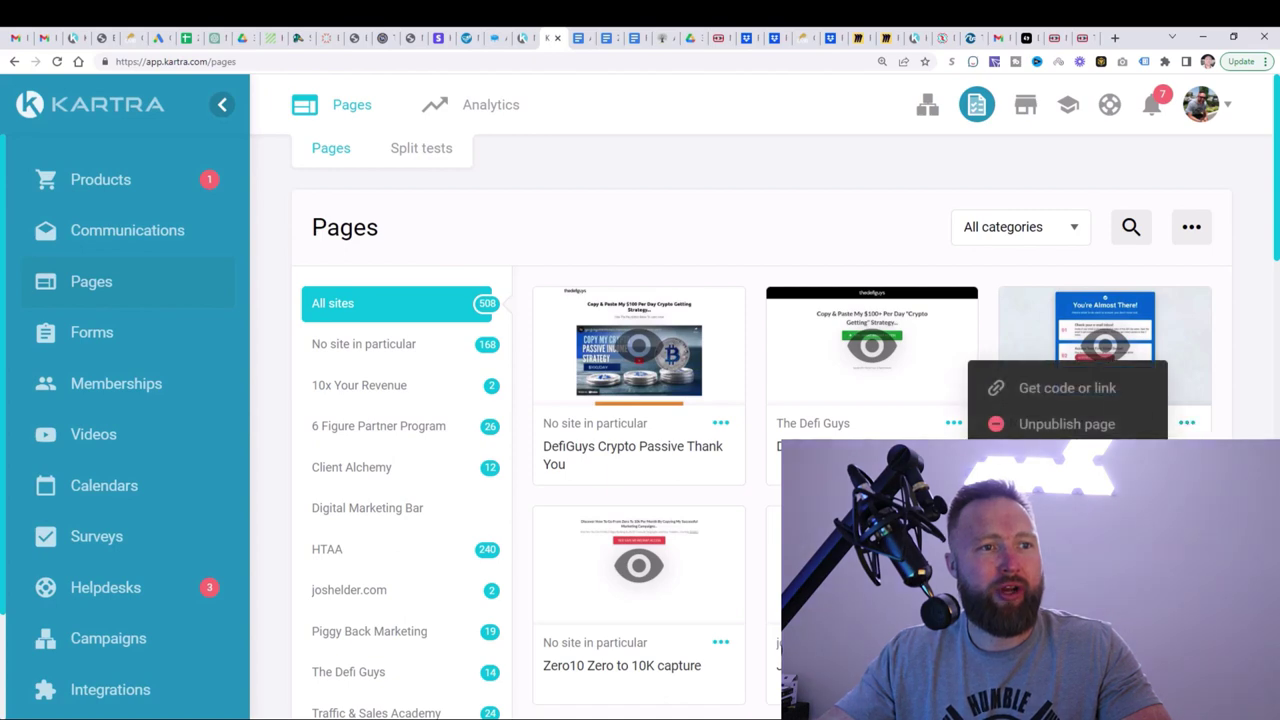
pyautogui.click(1067, 460)
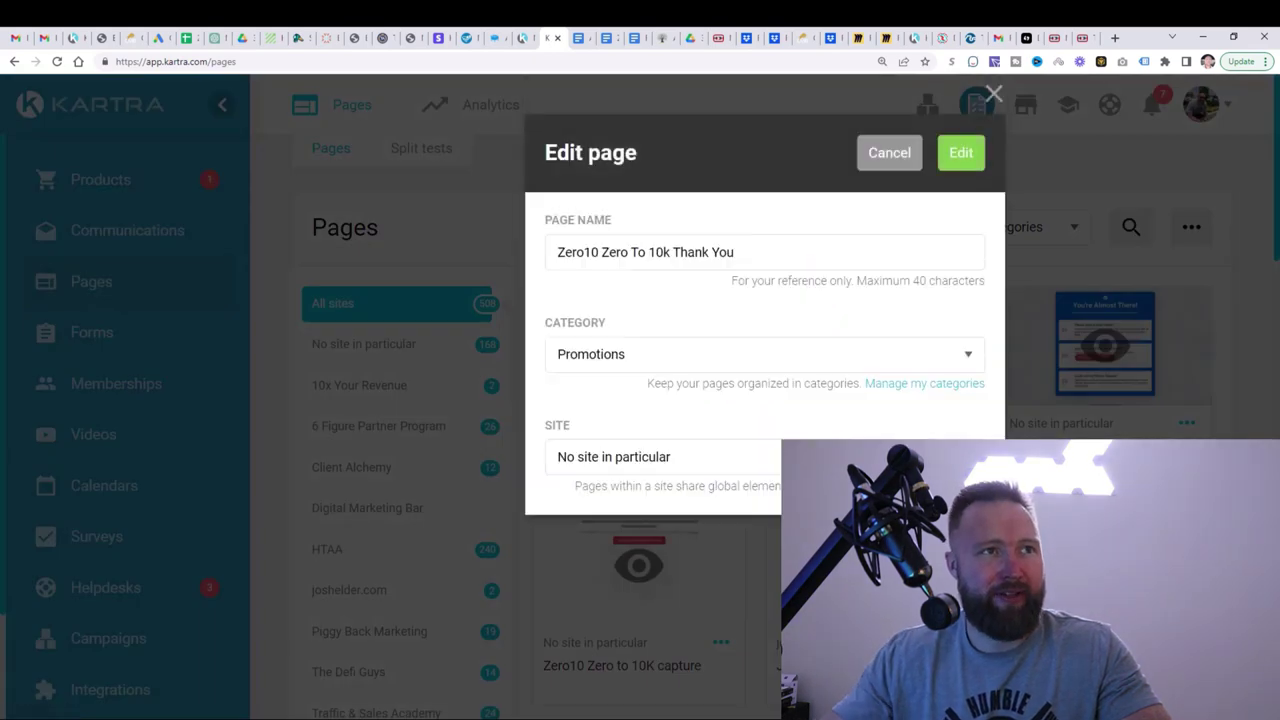
pyautogui.click(964, 158)
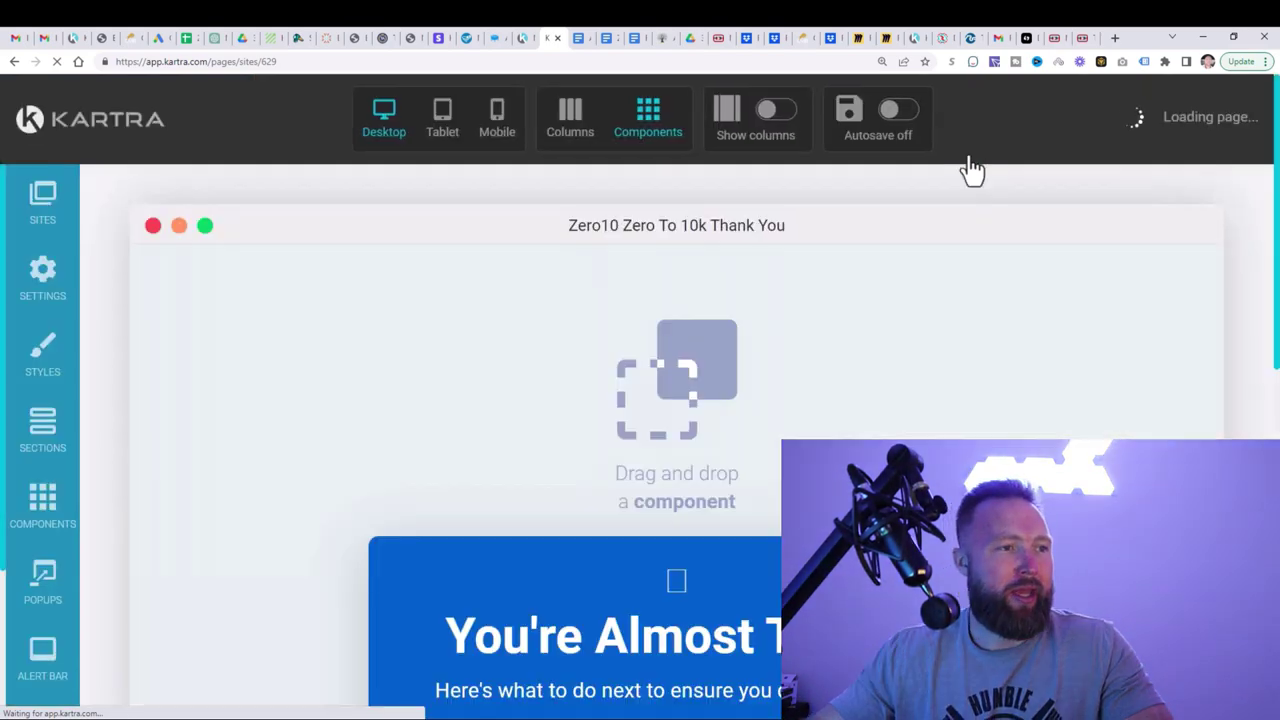
# Open the link settings of the "Access Video 1 Here" button and inspect its external custom URL from start to end
pyautogui.scroll(-7, 966, 220)
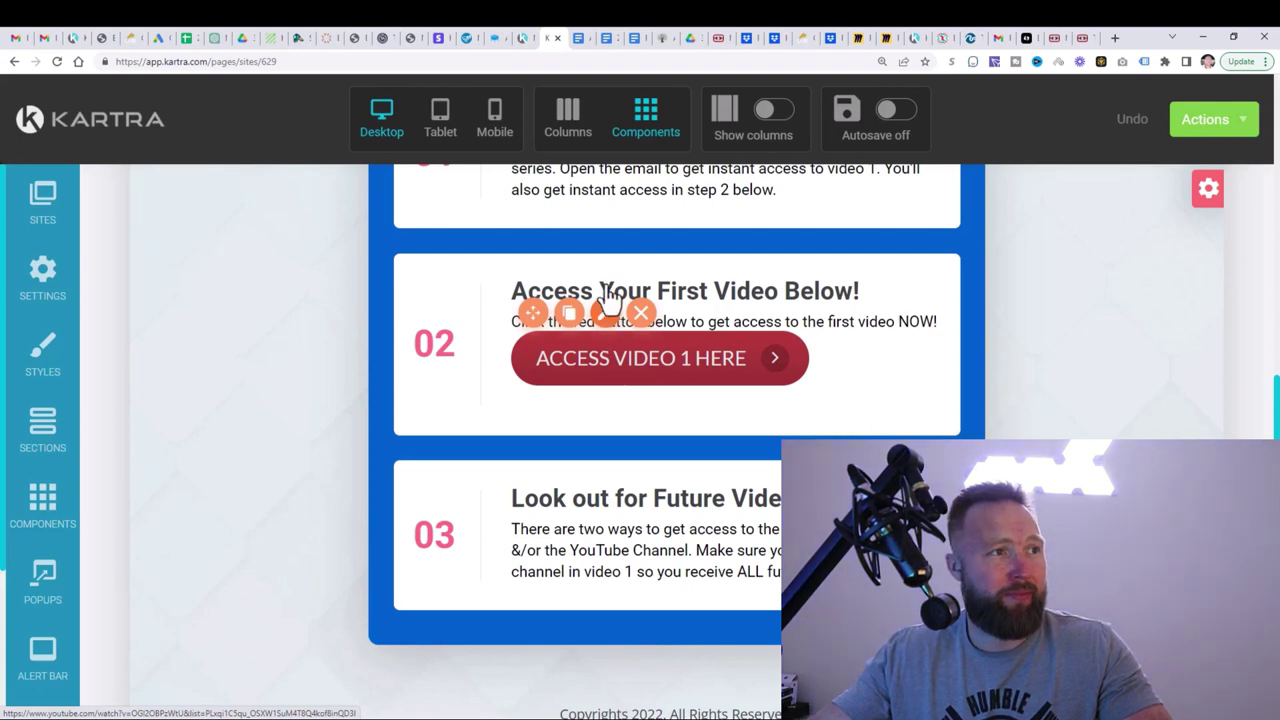
pyautogui.click(606, 316)
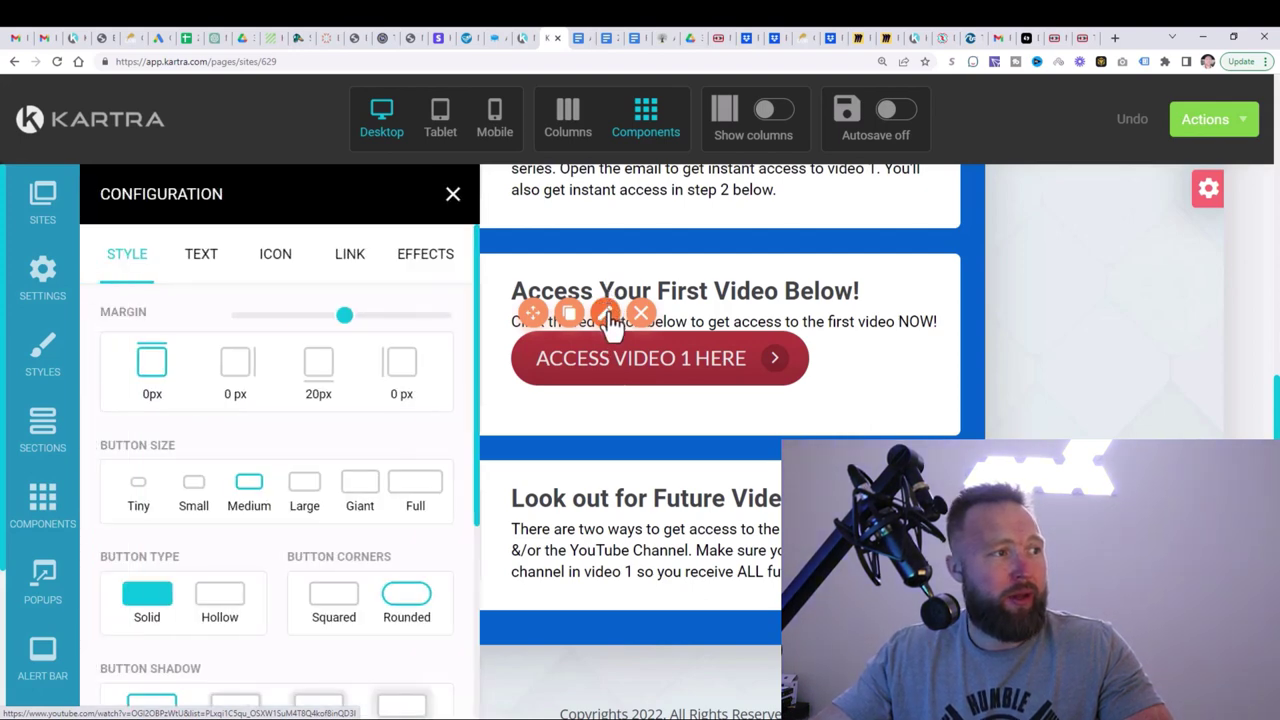
pyautogui.click(347, 258)
pyautogui.scroll(-4, 418, 365)
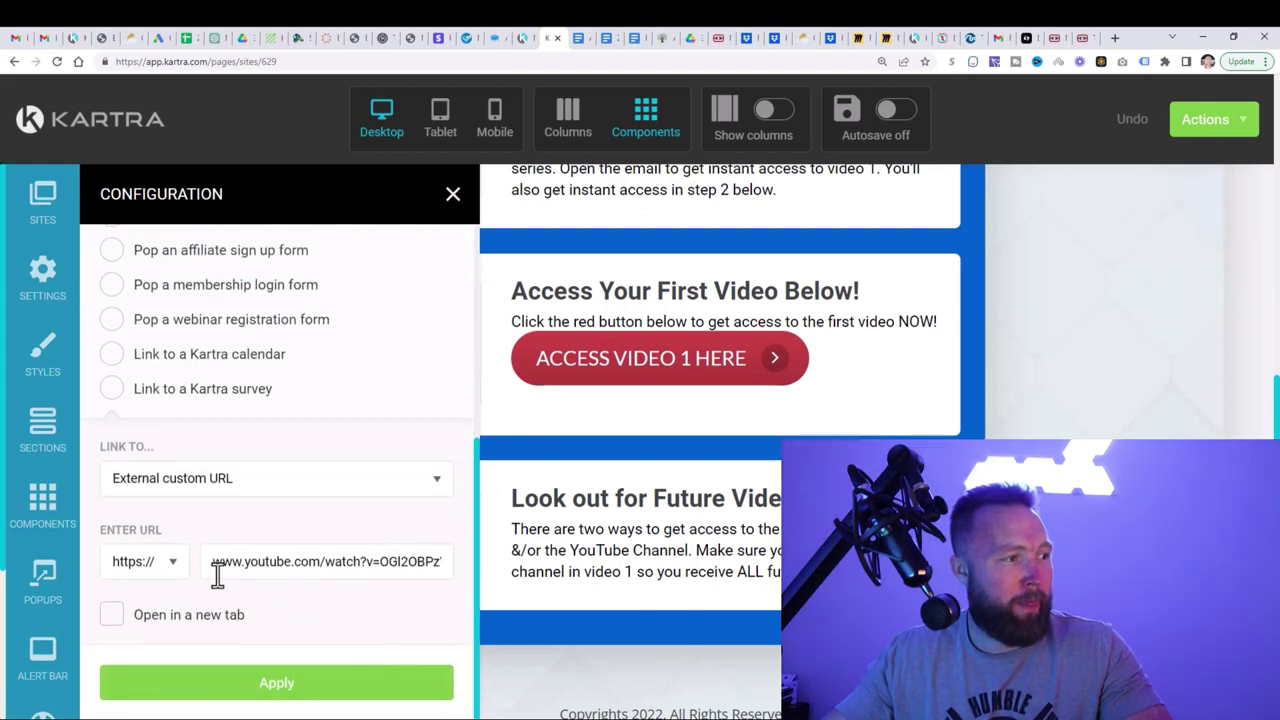
pyautogui.moveTo(206, 563); pyautogui.dragTo(476, 564)
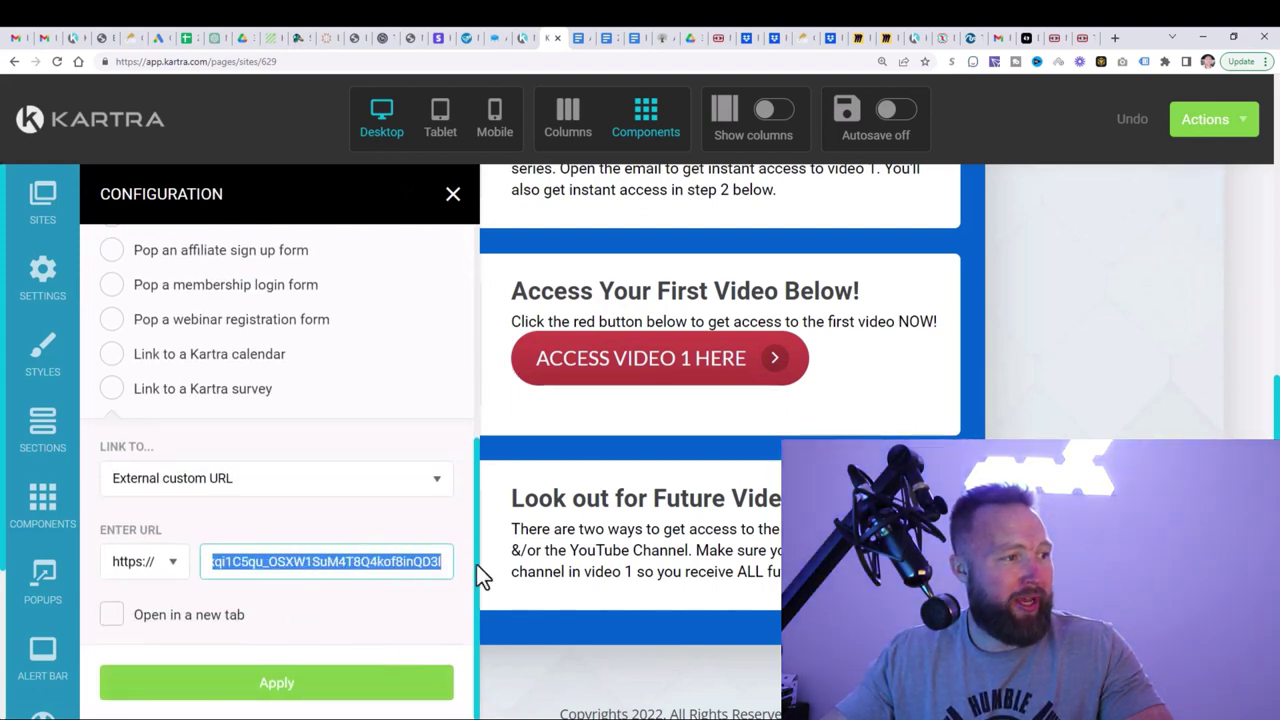
pyautogui.click(385, 570)
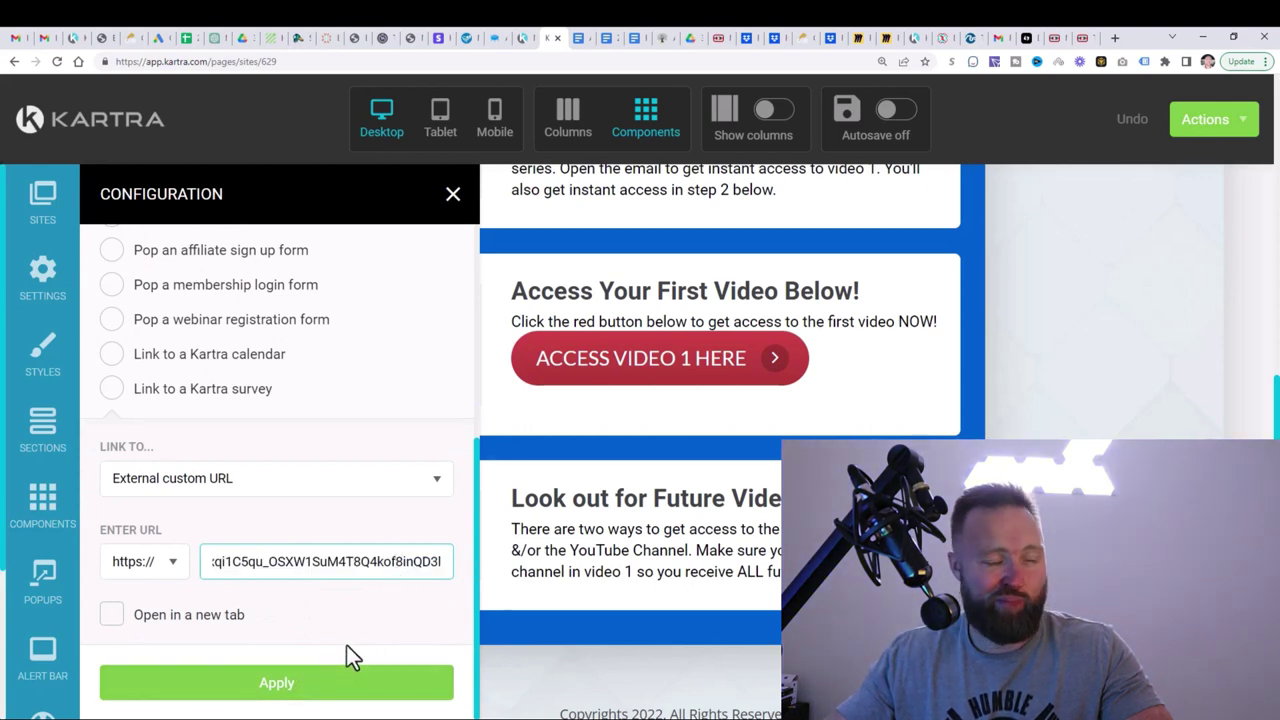
pyautogui.press('Home')
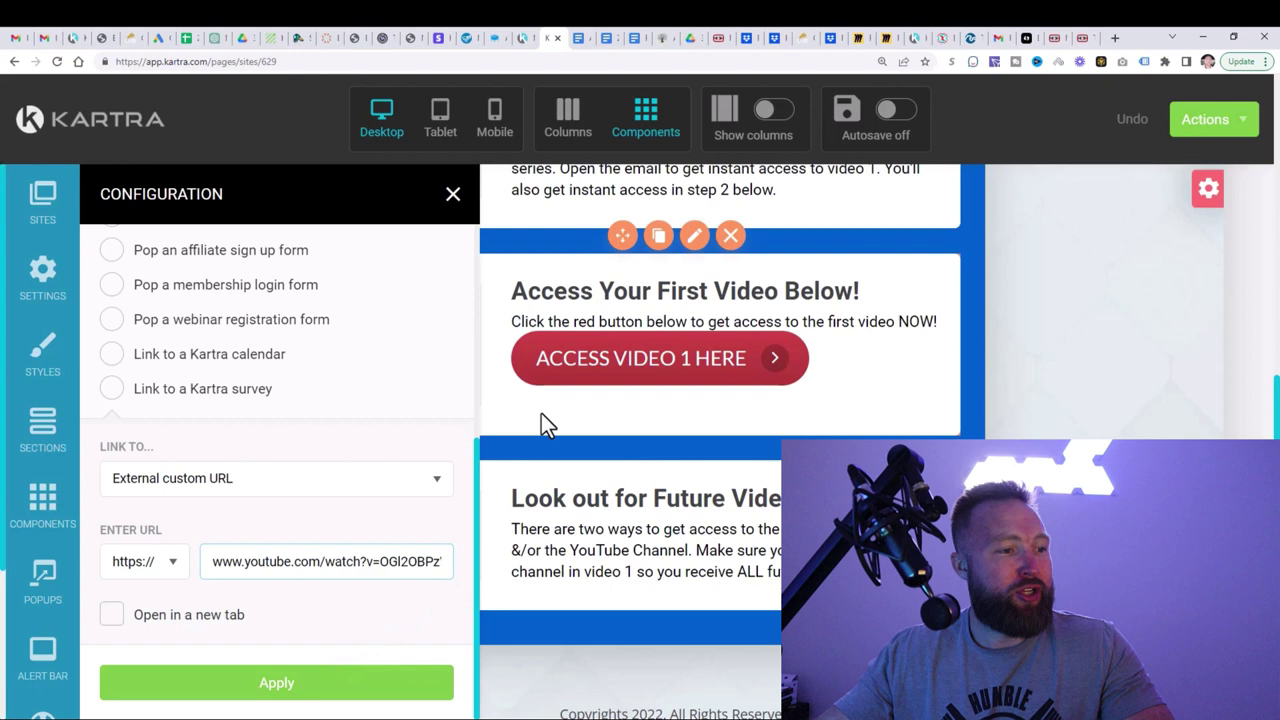
# Switch to YouTube Studio, open the public channel page and display its playlists
pyautogui.moveTo(570, 719)
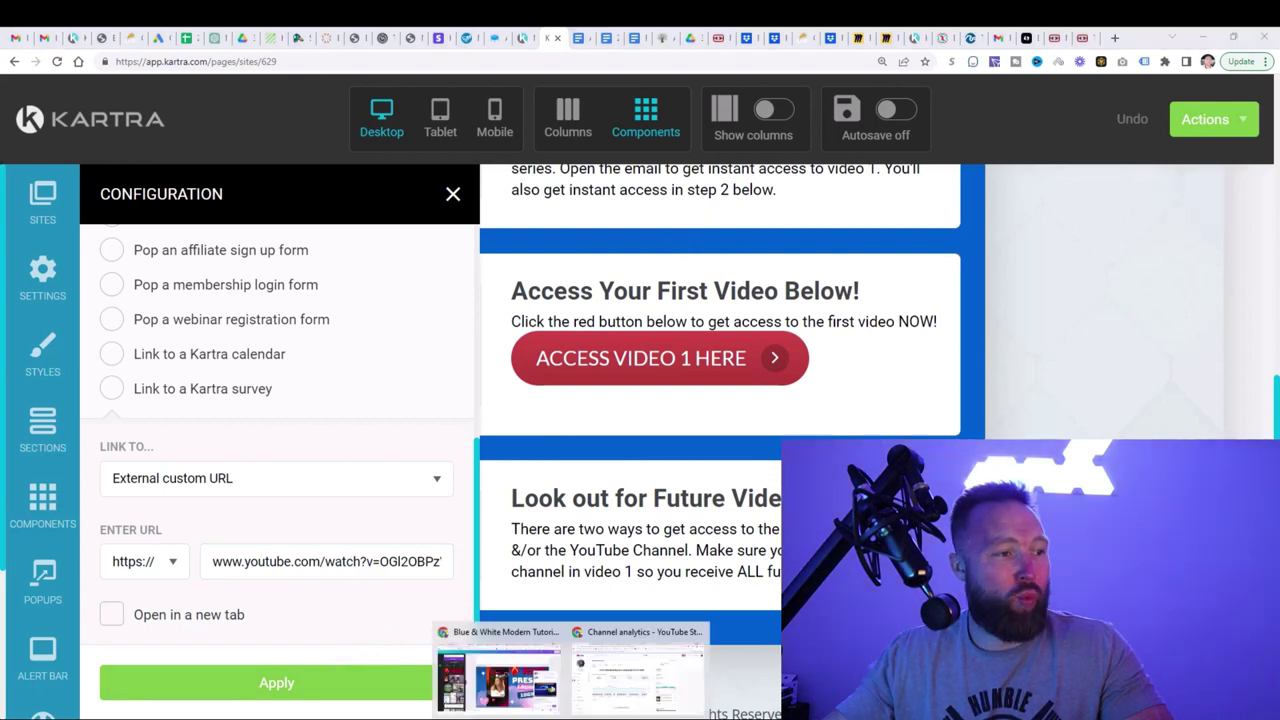
pyautogui.click(600, 700)
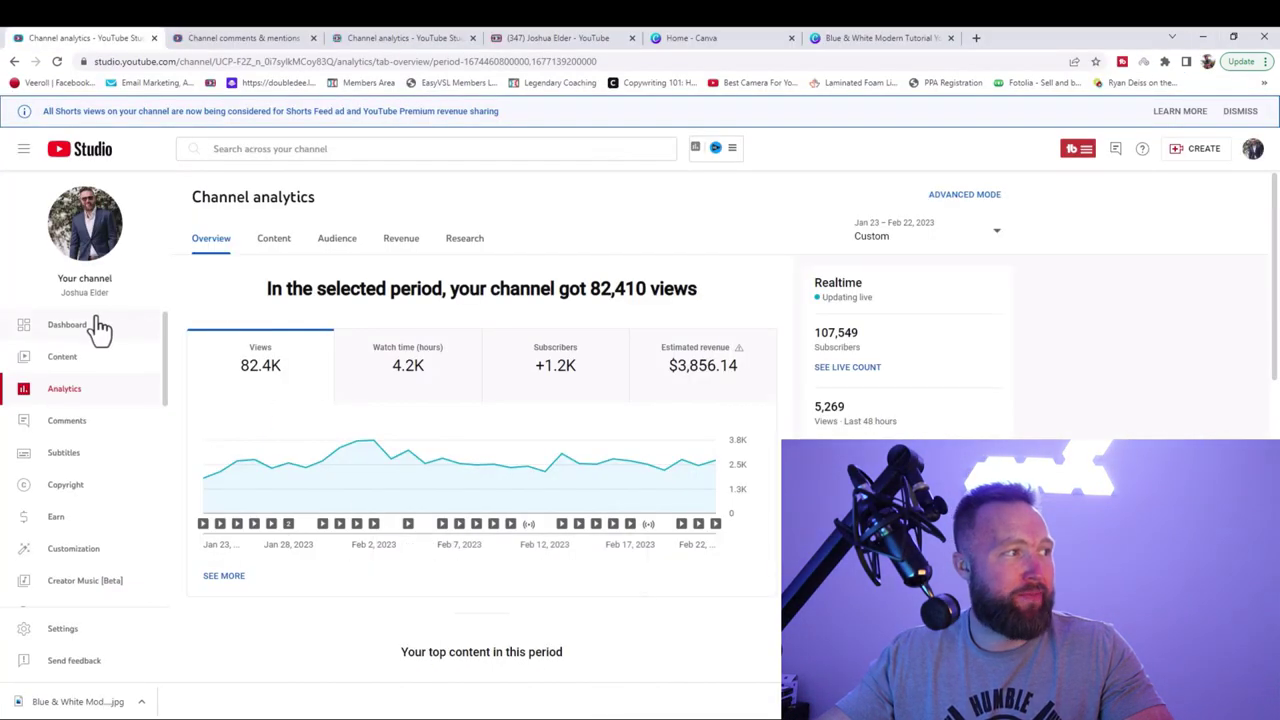
pyautogui.click(86, 240)
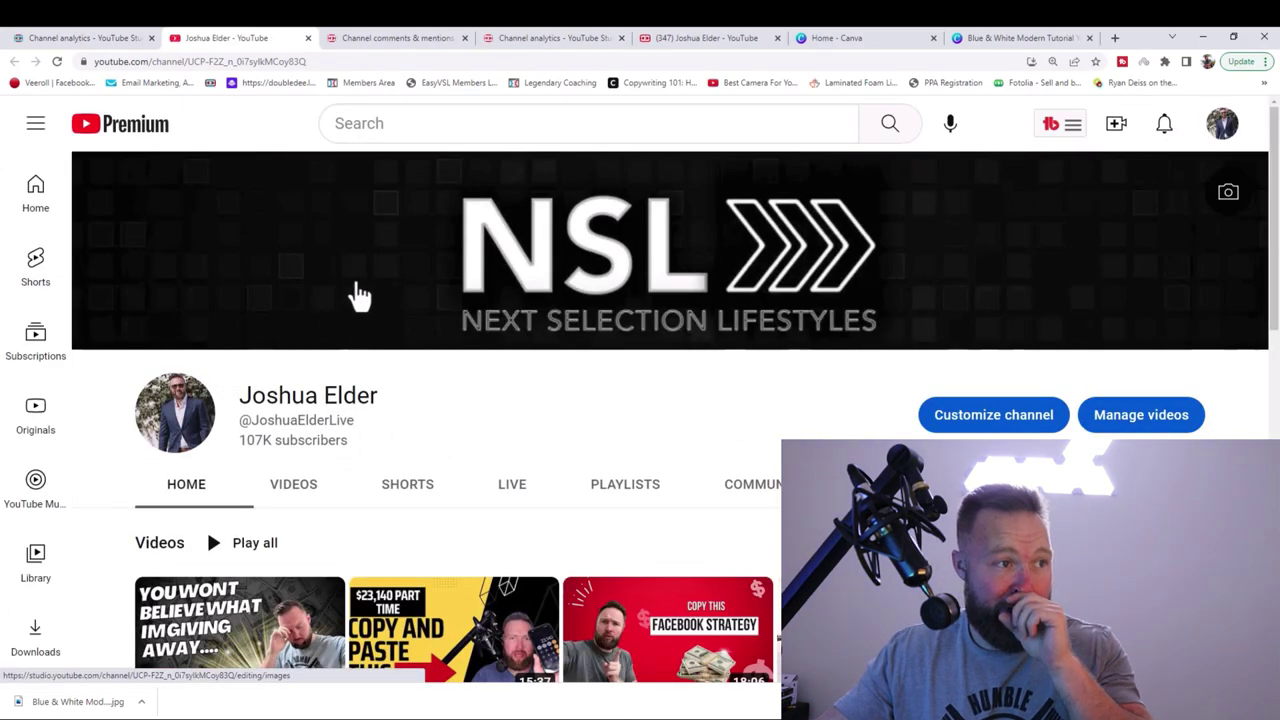
pyautogui.click(638, 502)
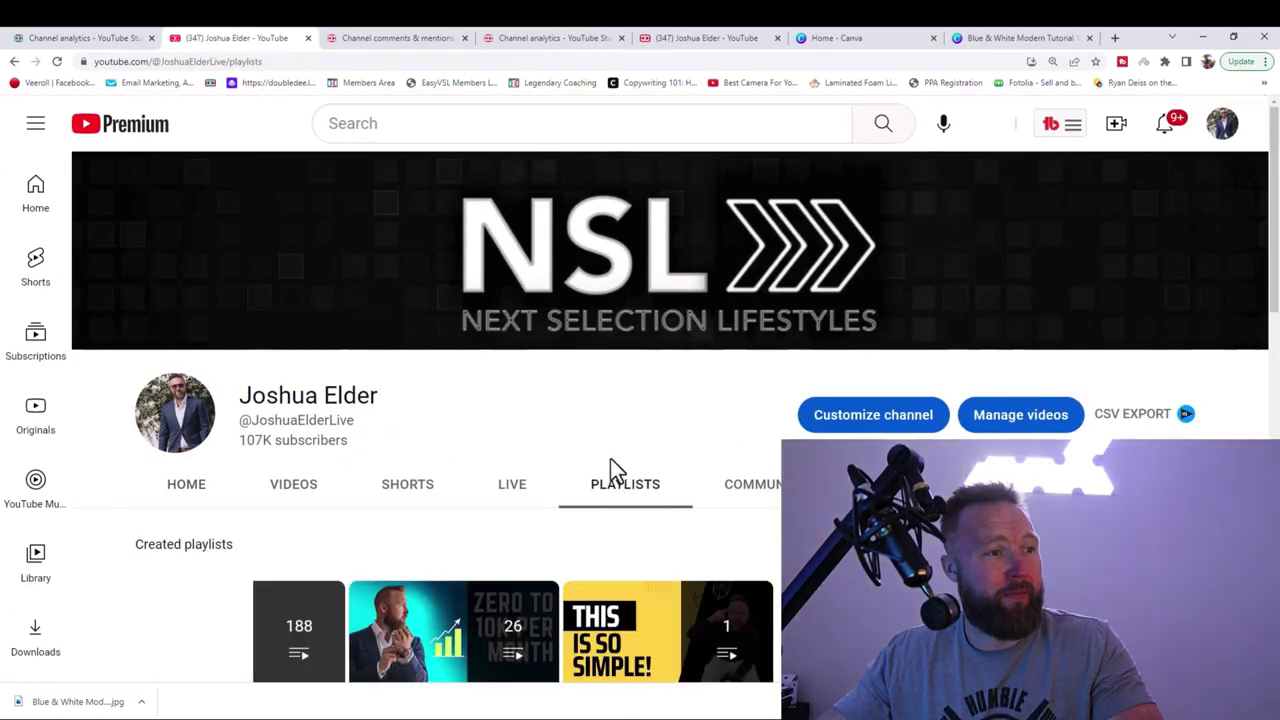
# Copy the link of the "Zero To 10k Per Month (YT Videos)" playlist and switch back to the Kartra page editor
pyautogui.scroll(-2, 616, 463)
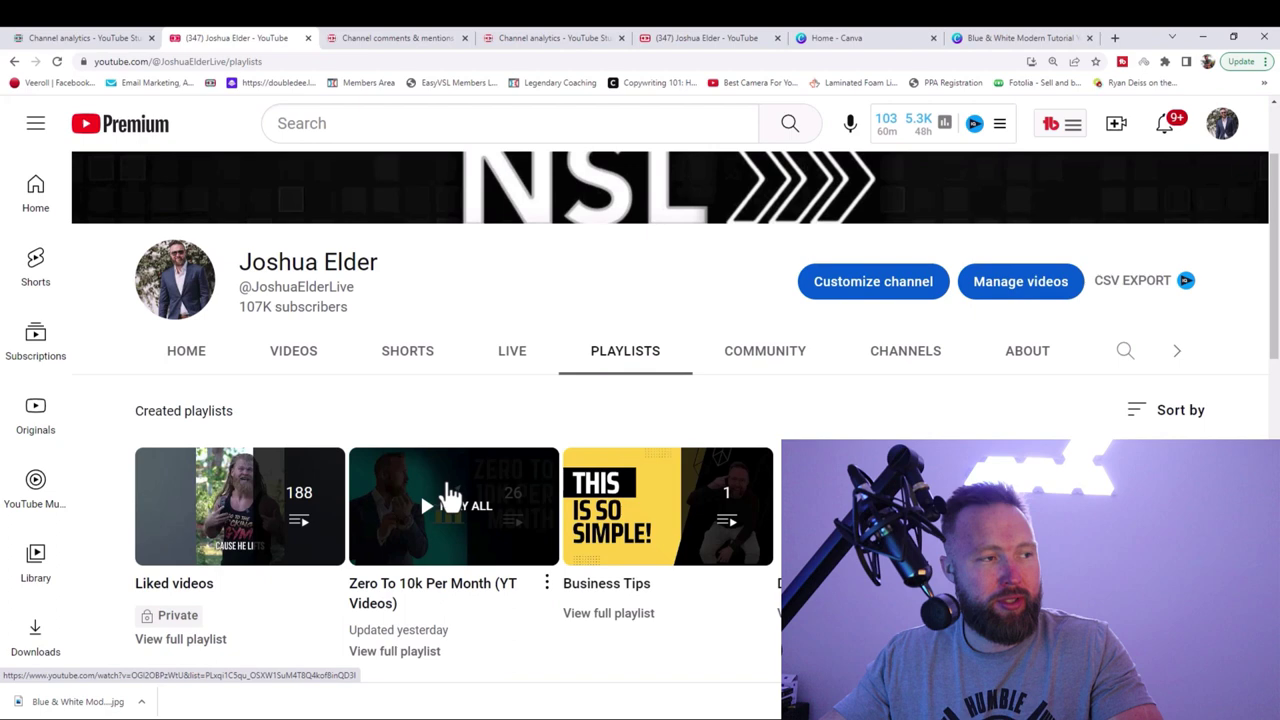
pyautogui.rightClick(455, 490)
pyautogui.click(517, 561)
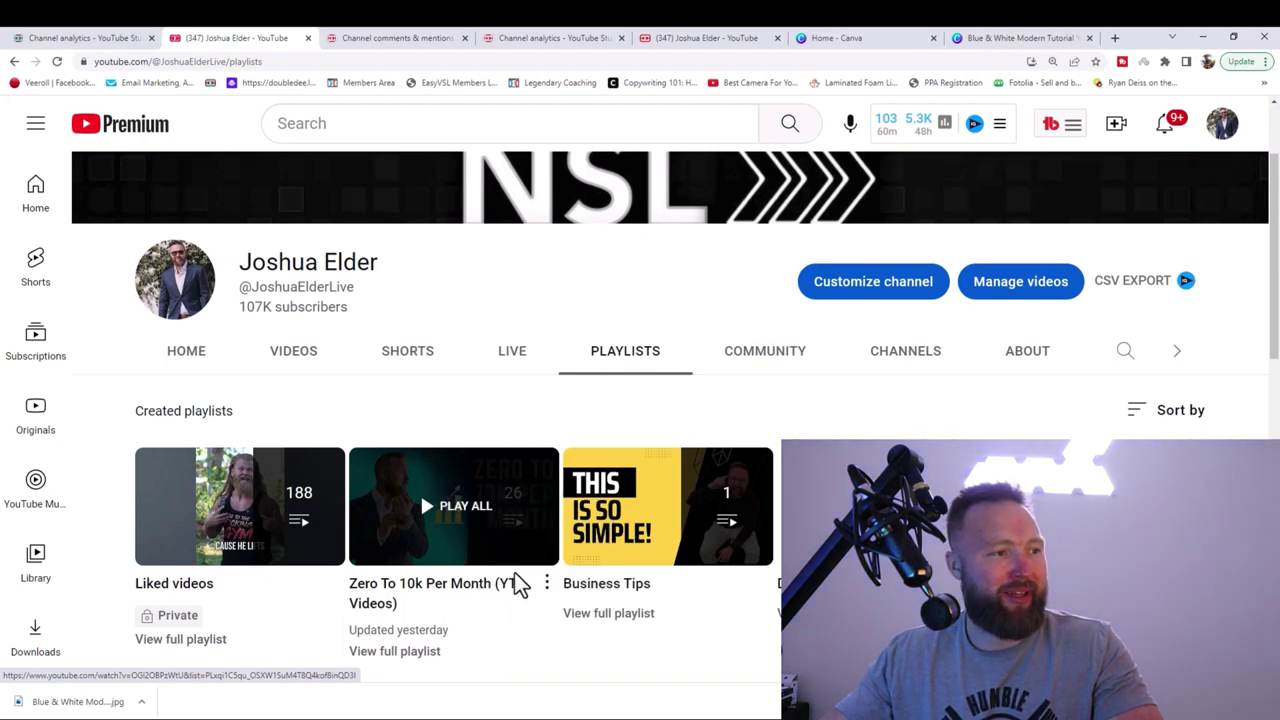
pyautogui.click(1203, 37)
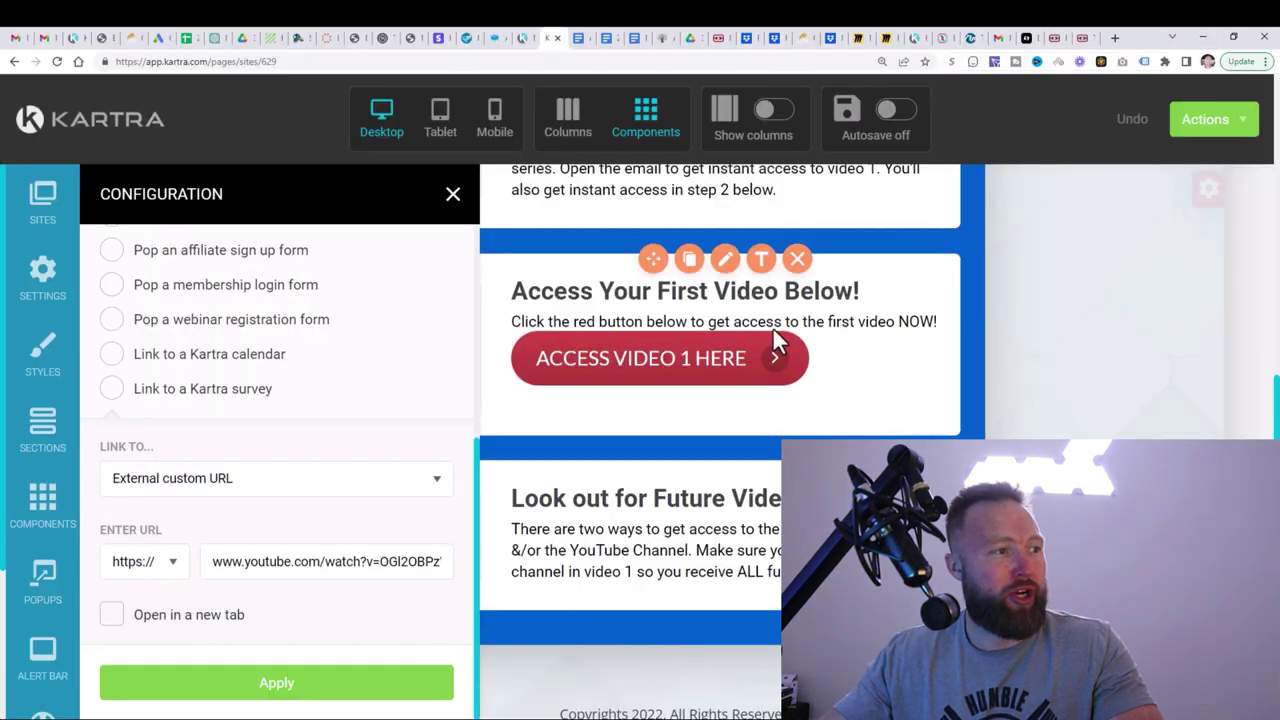
# Review the "Access Video 1 Here" button's external custom URL from start to end, apply the link settings and close the configuration
pyautogui.moveTo(209, 566); pyautogui.dragTo(497, 579)
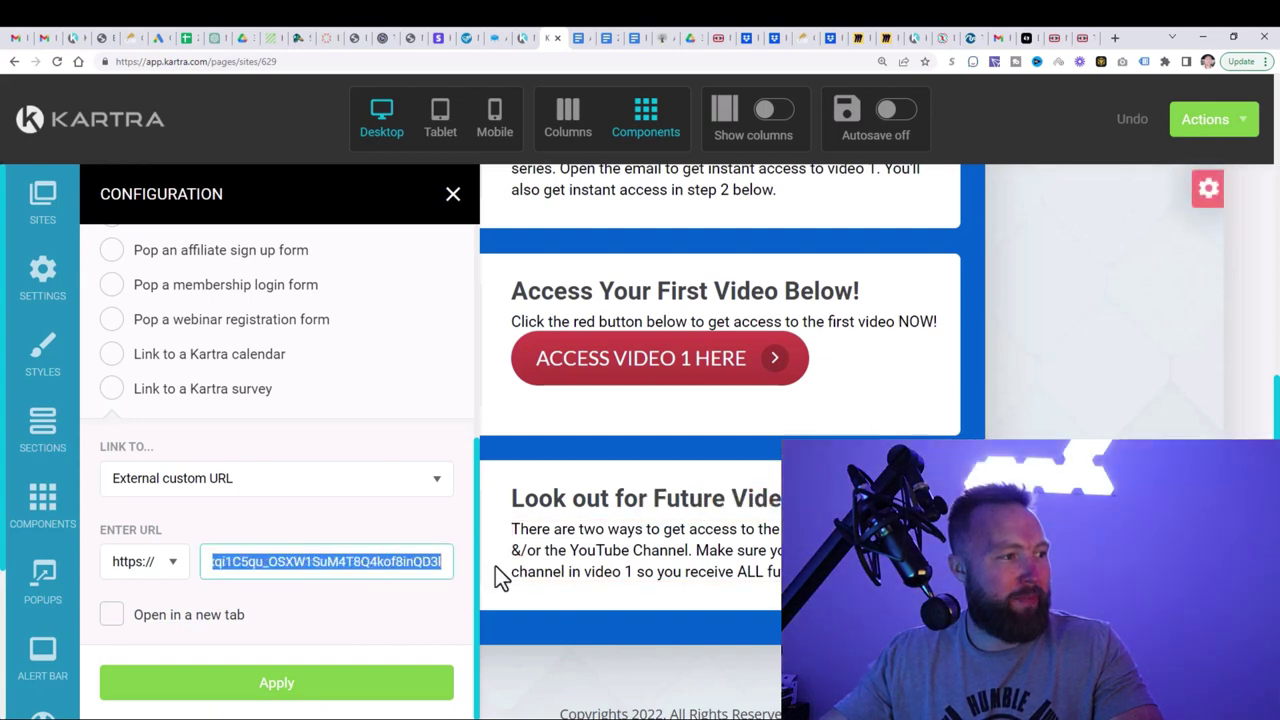
pyautogui.click(381, 562)
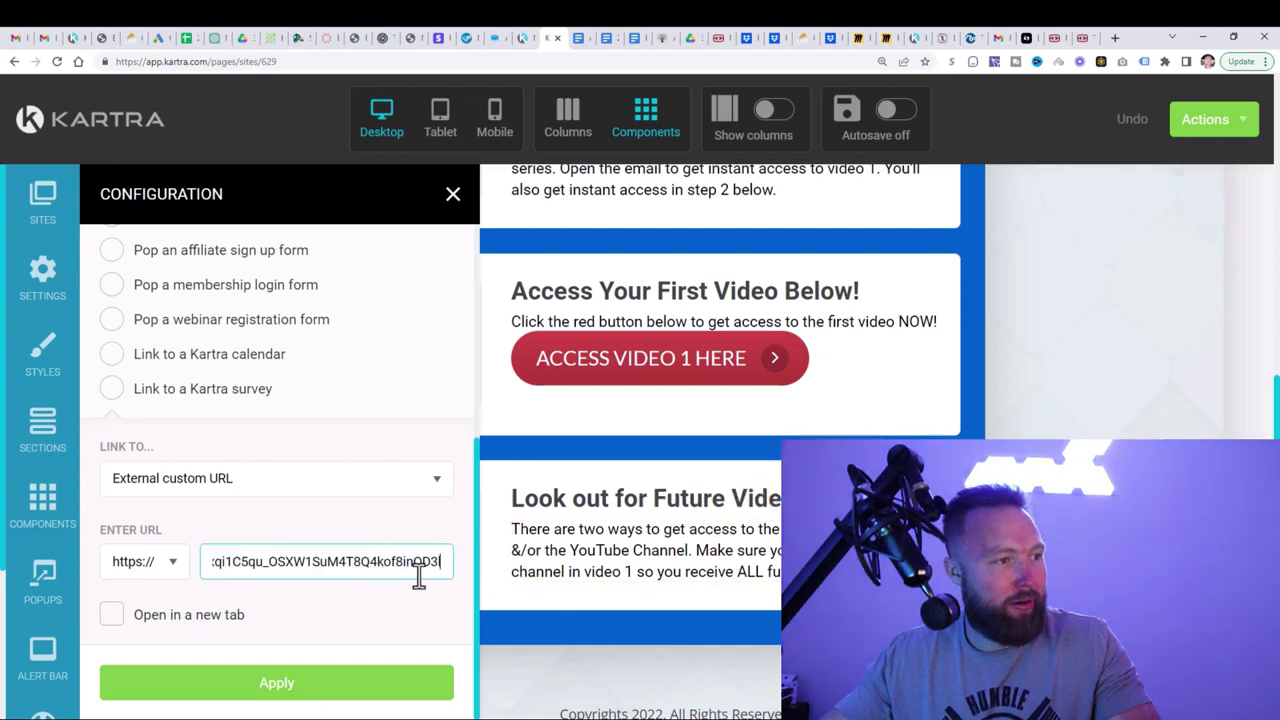
pyautogui.moveTo(420, 571); pyautogui.dragTo(158, 592)
pyautogui.click(293, 562)
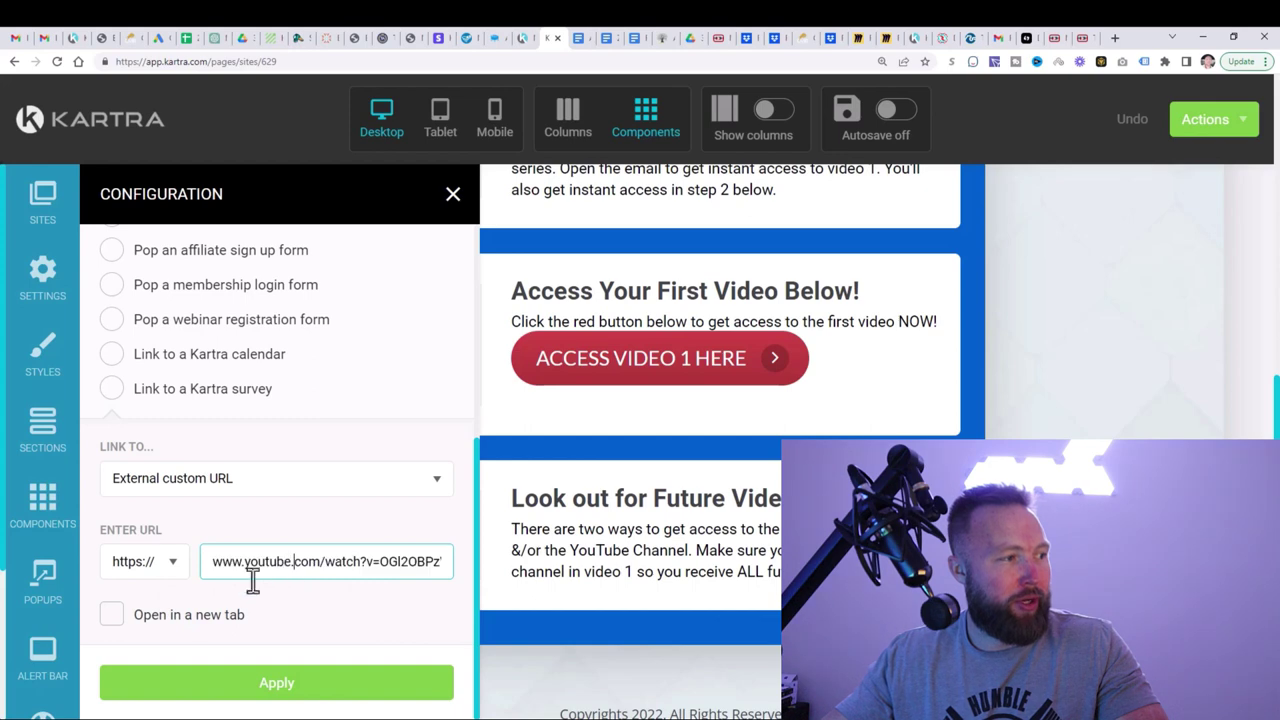
pyautogui.click(264, 685)
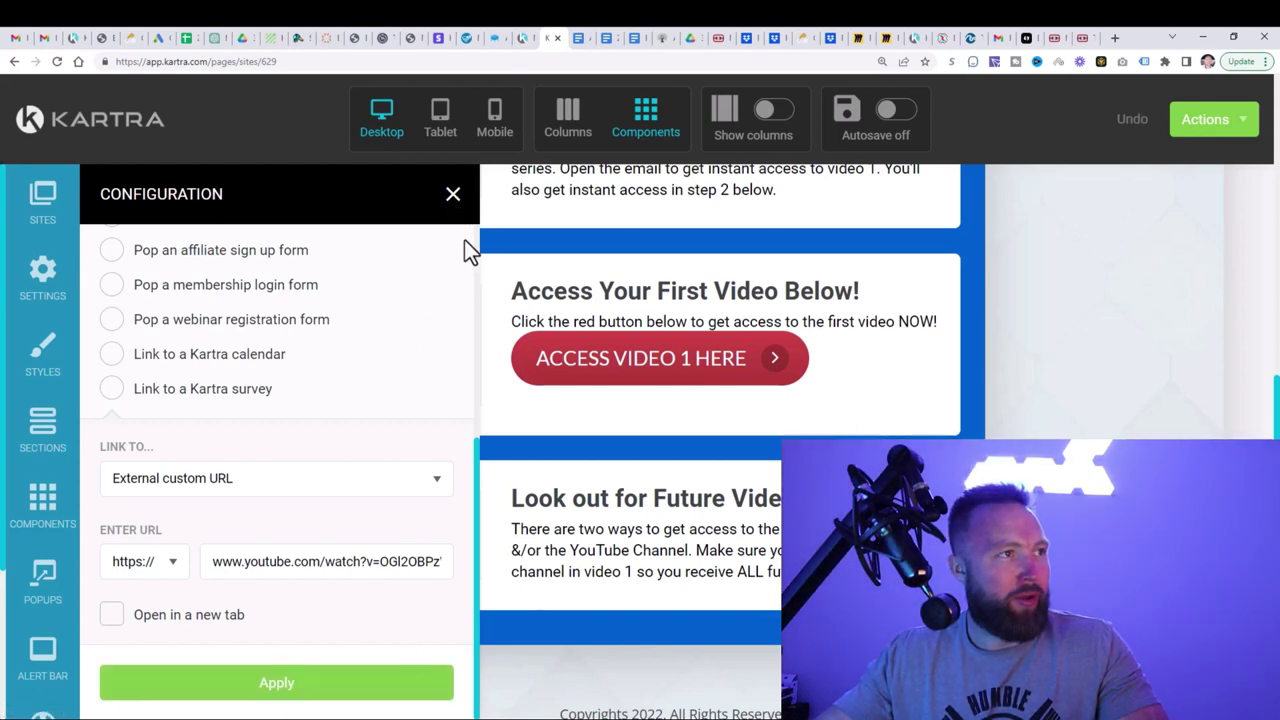
pyautogui.click(451, 197)
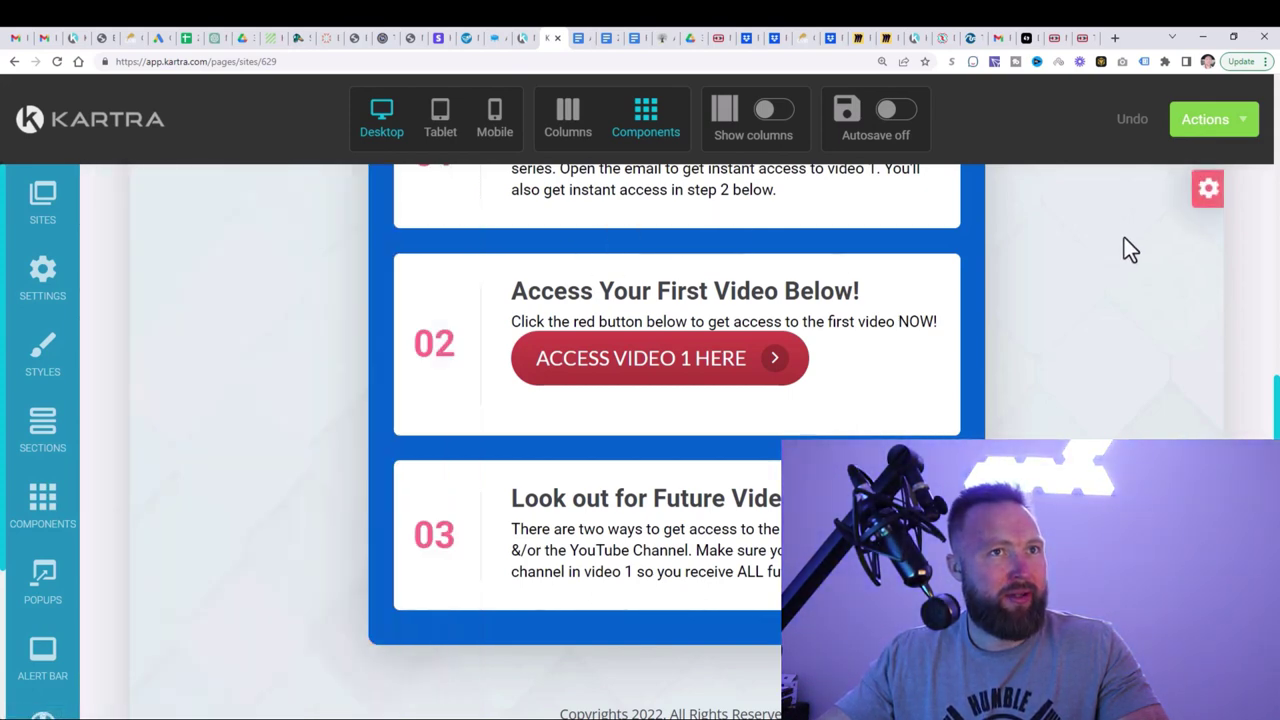
# View the live publishing options for the thank-you page, close them without choosing one, and return to the dashboard
pyautogui.click(1245, 125)
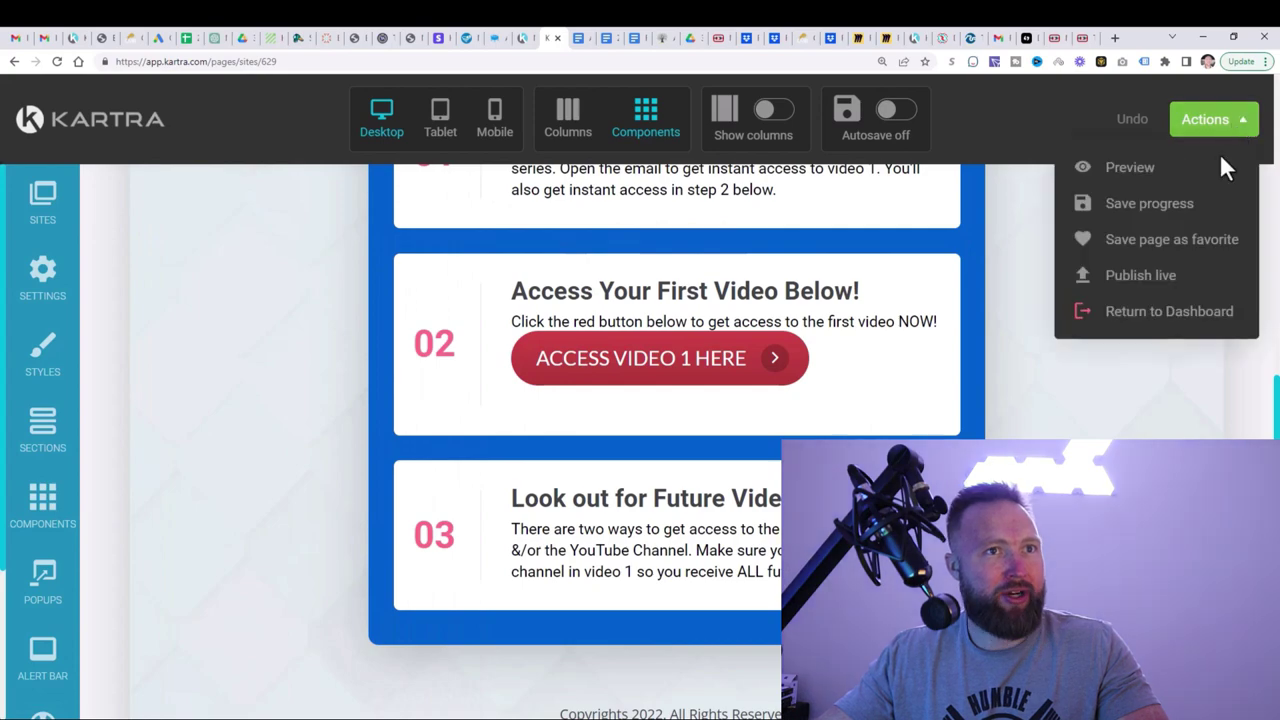
pyautogui.click(1140, 285)
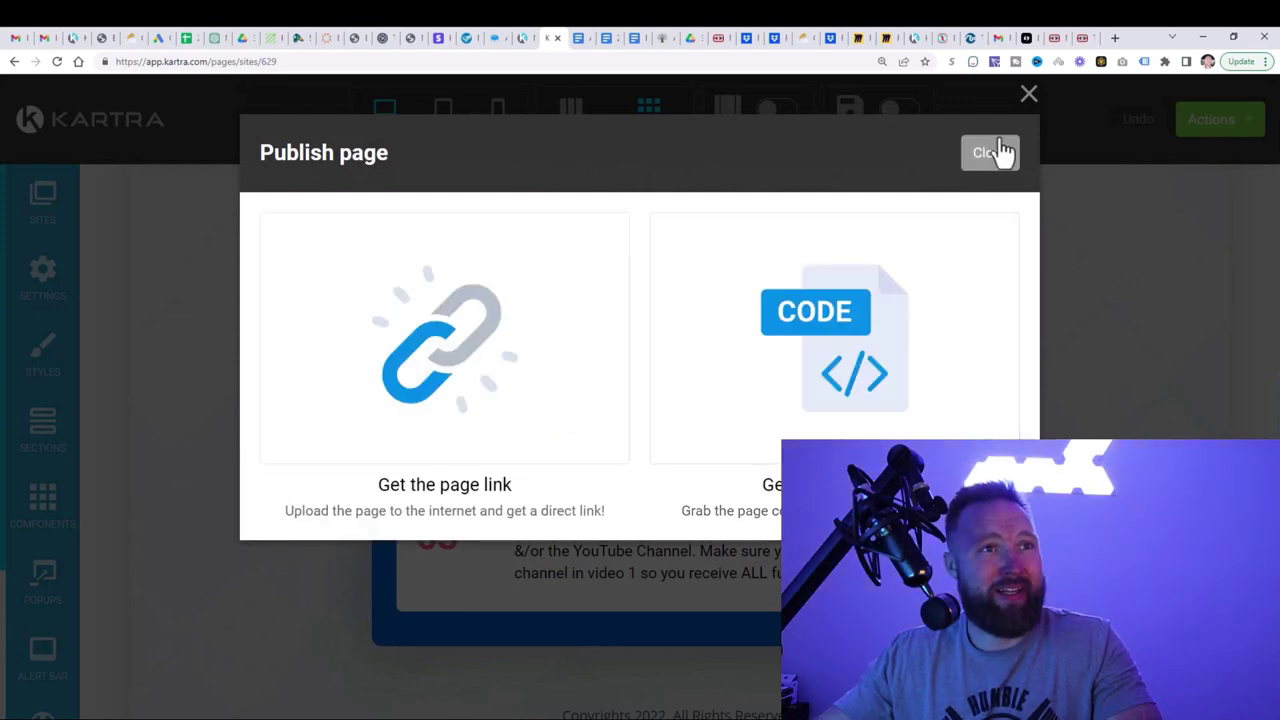
pyautogui.click(1000, 152)
pyautogui.click(1195, 127)
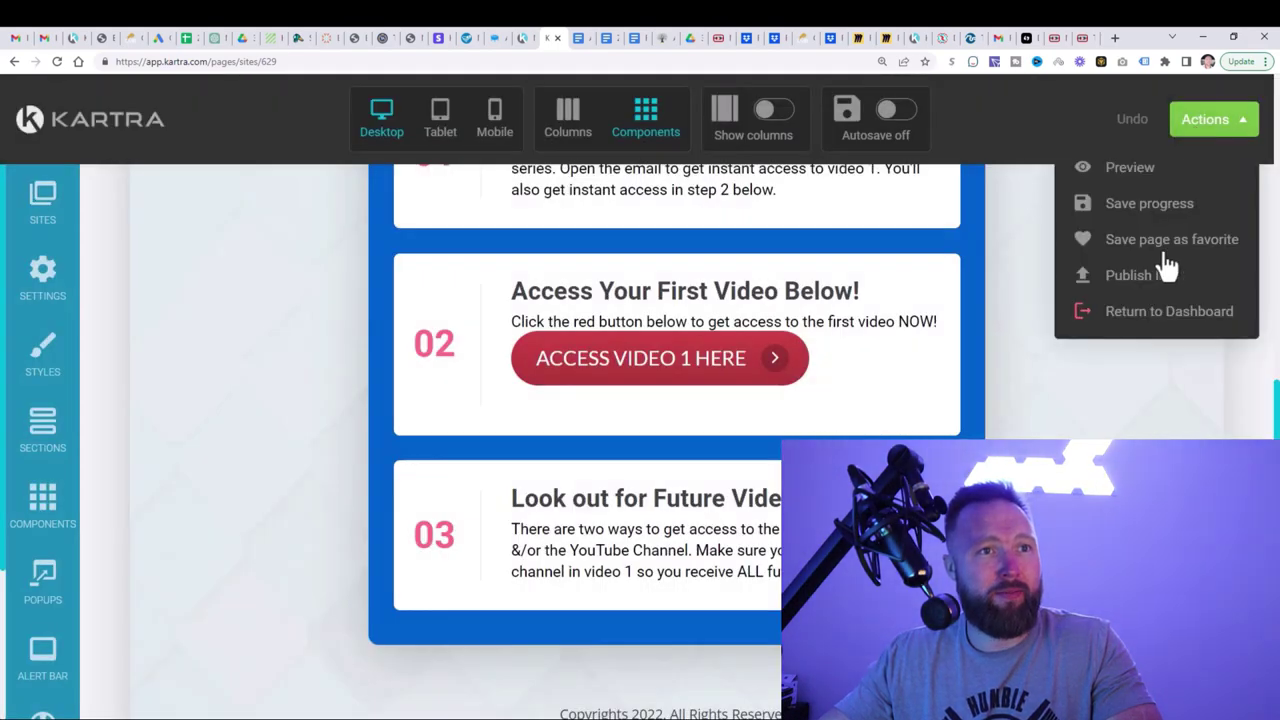
pyautogui.click(1160, 312)
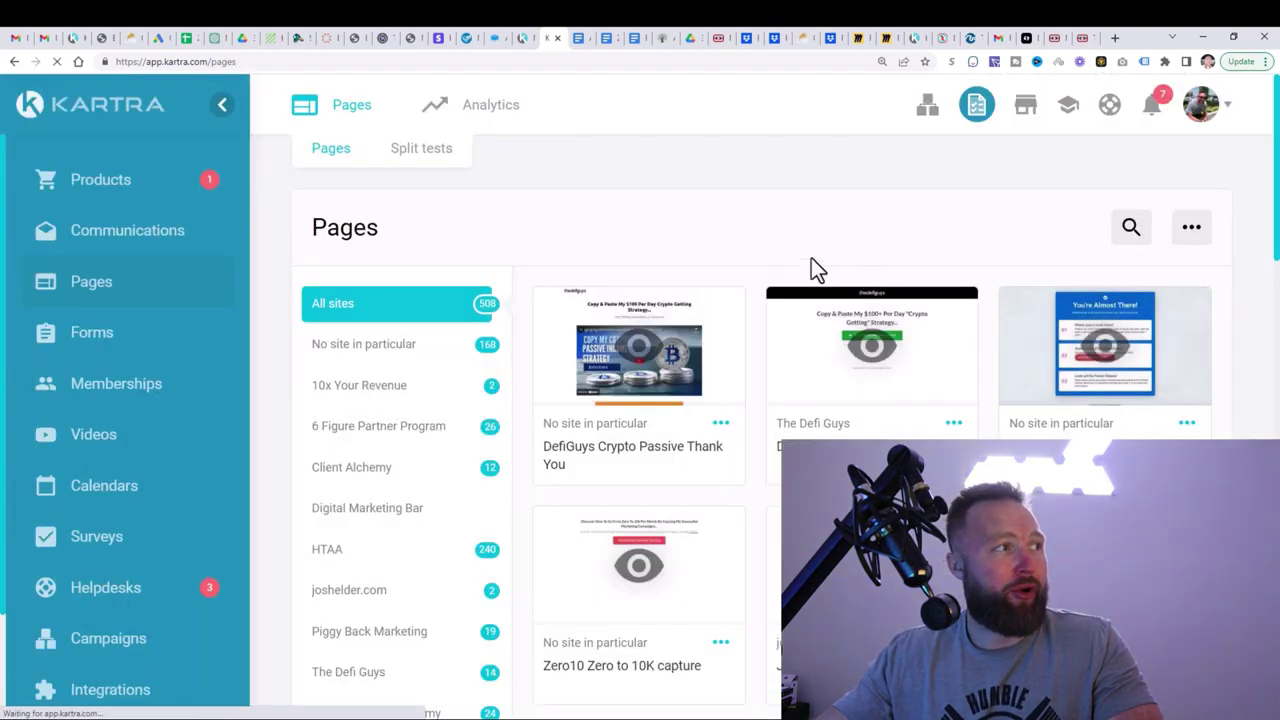
# Open the "Zero10 Zero To 10k/Month" communication sequence in the sequence editor, keeping its existing settings
pyautogui.click(174, 240)
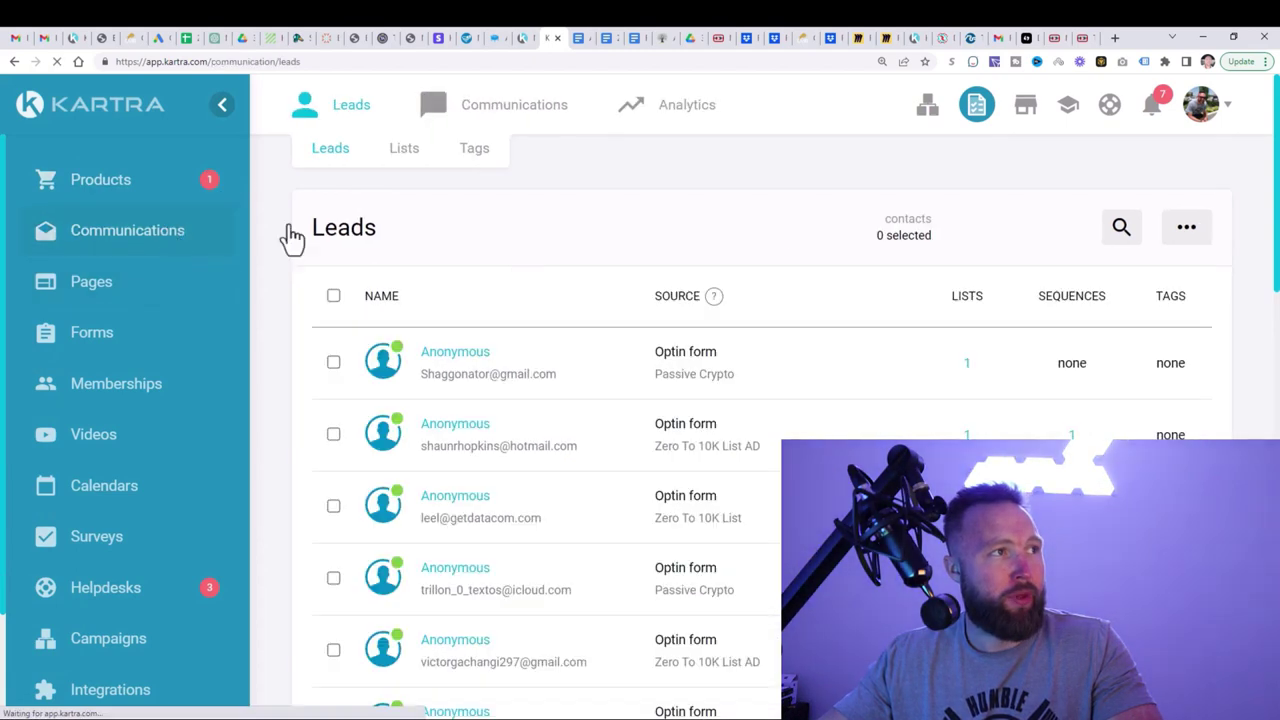
pyautogui.moveTo(510, 113)
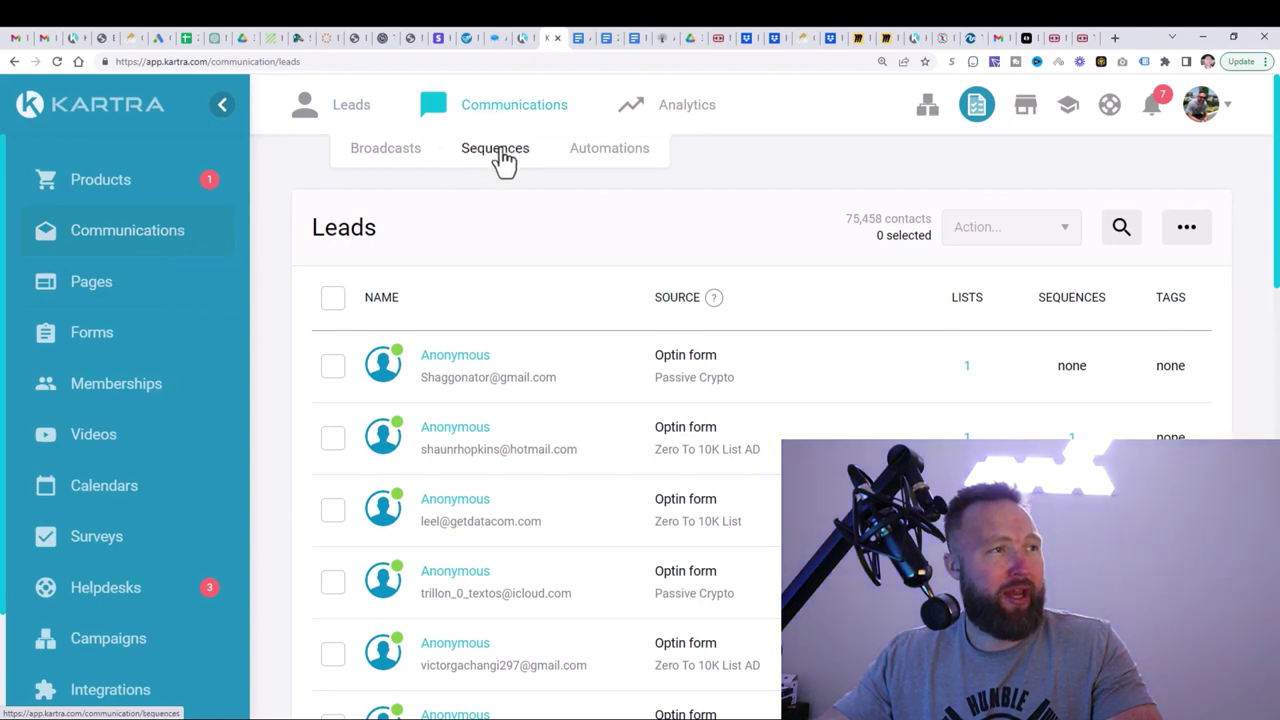
pyautogui.click(495, 150)
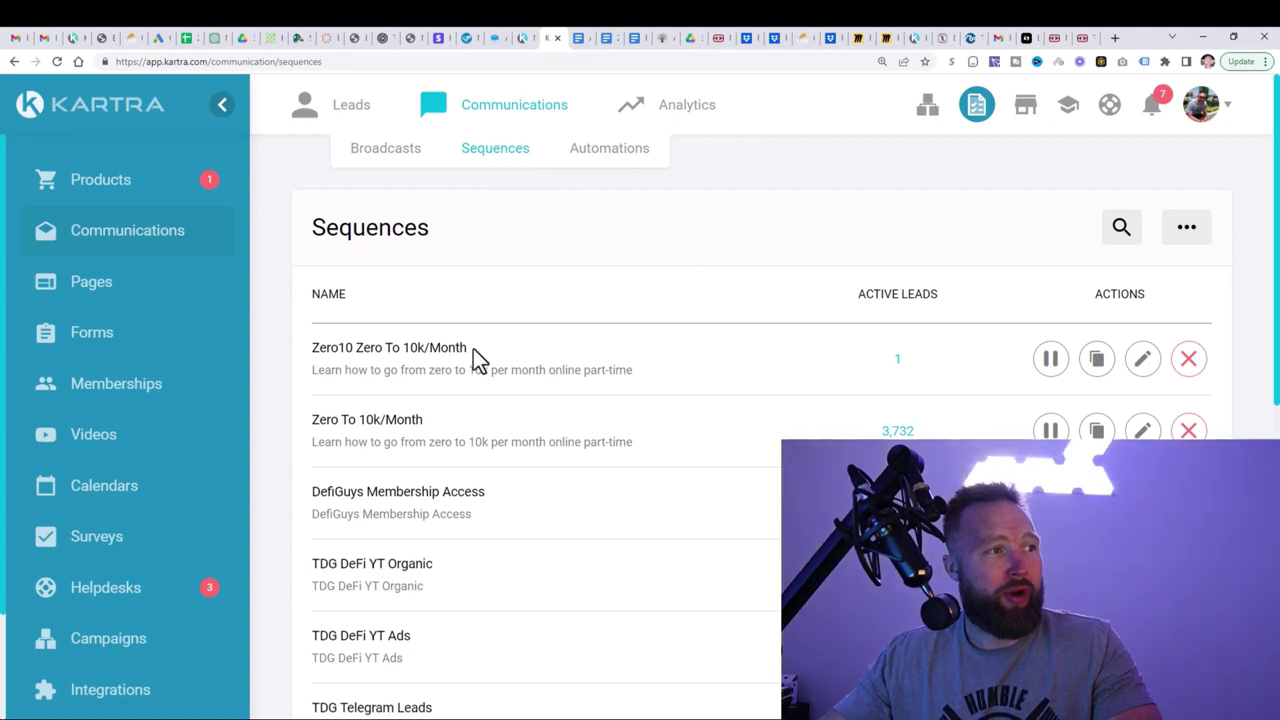
pyautogui.click(1142, 362)
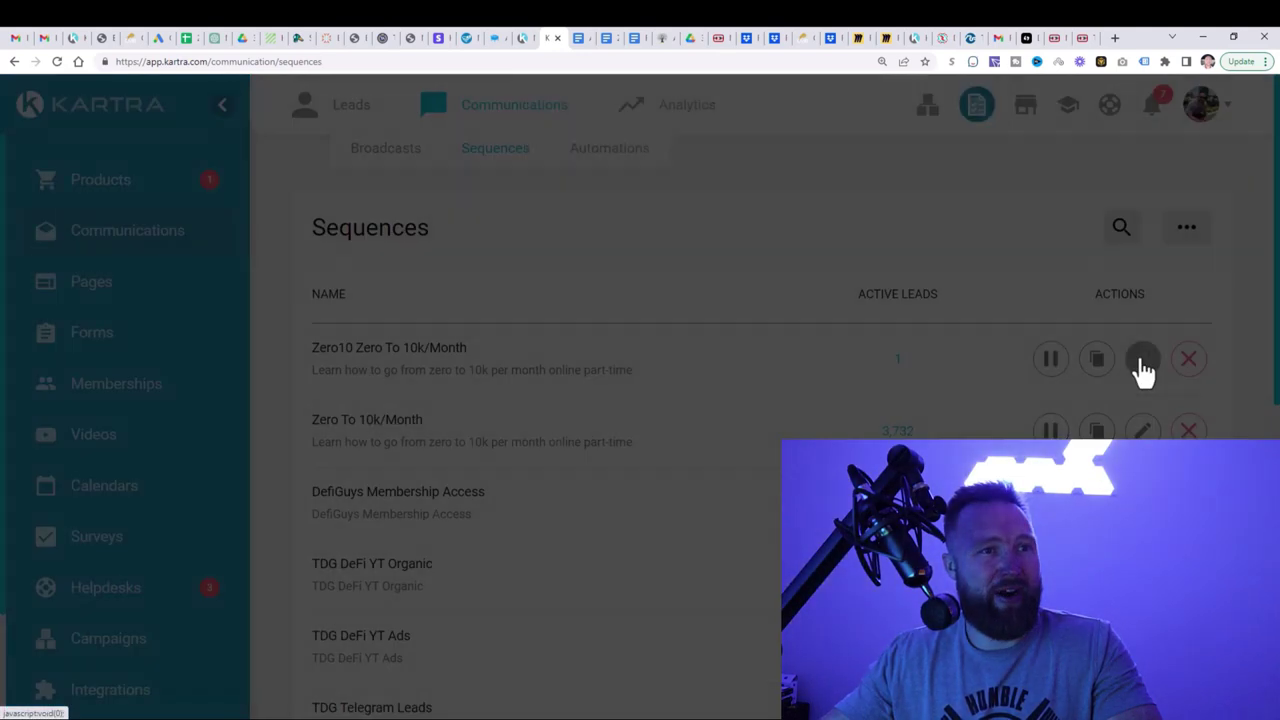
pyautogui.click(960, 174)
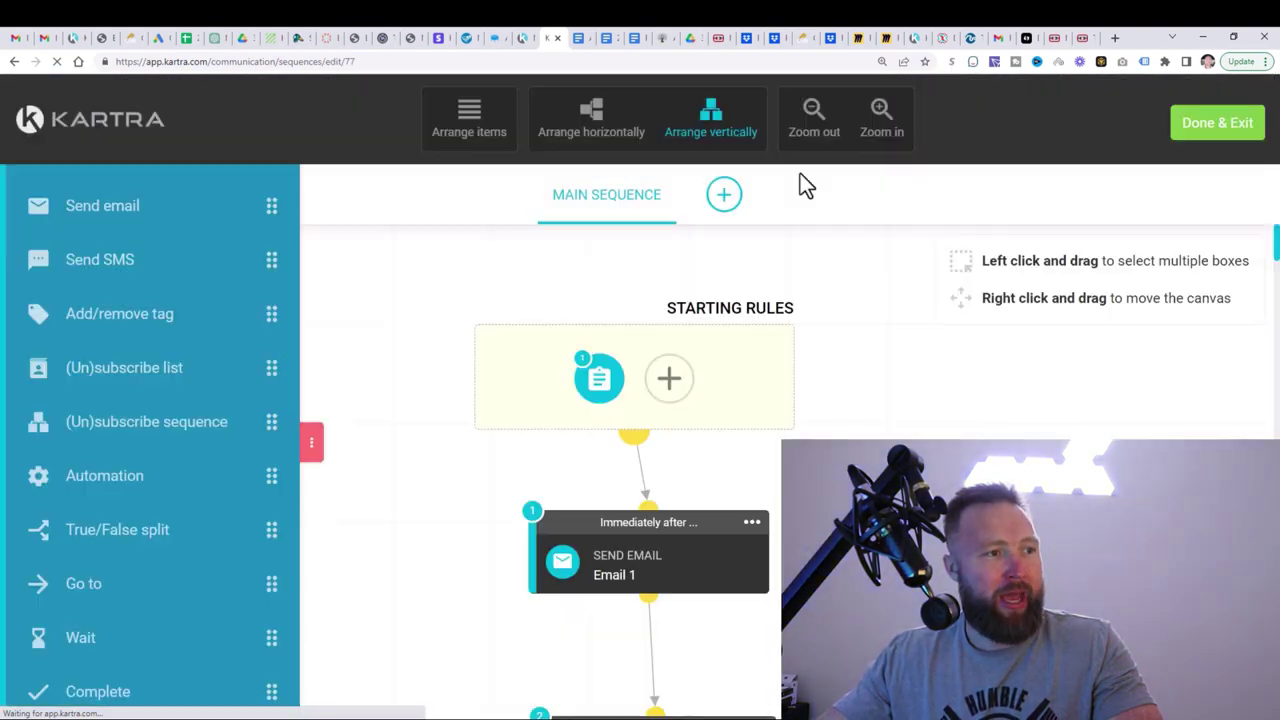
# Edit the Email 1 step of the main sequence and open its email content
pyautogui.scroll(-2, 800, 300)
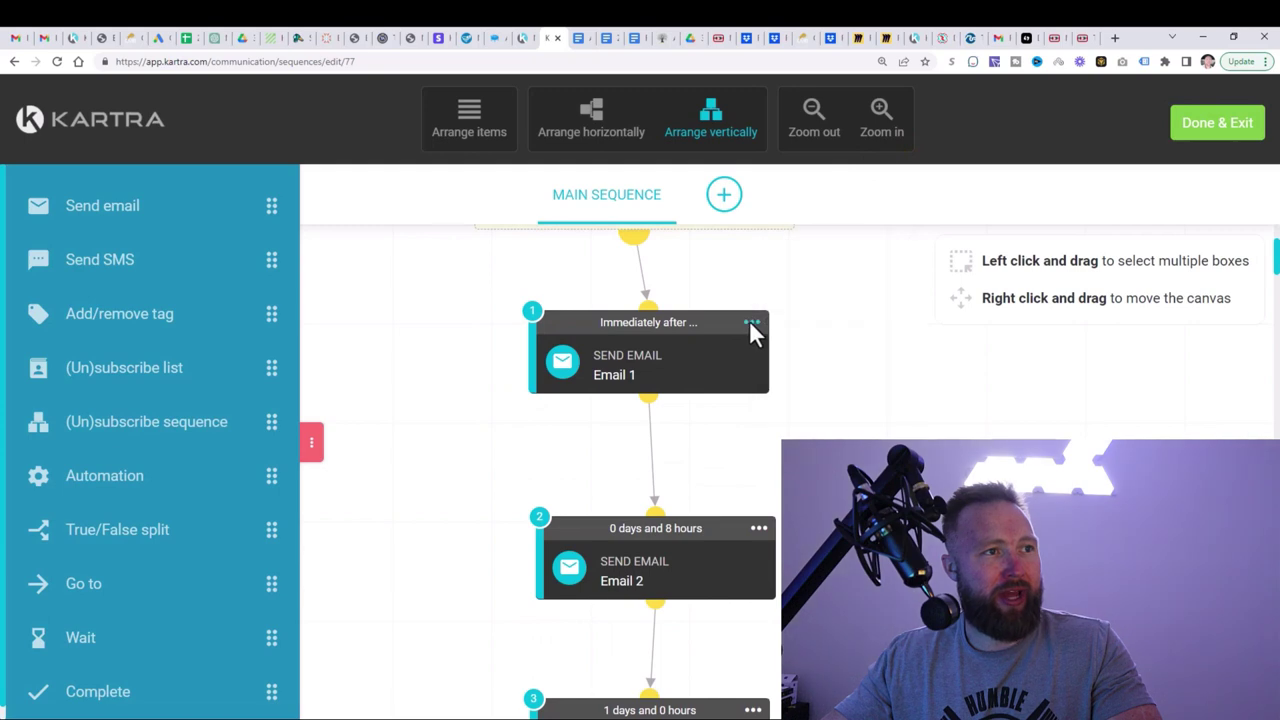
pyautogui.moveTo(750, 322)
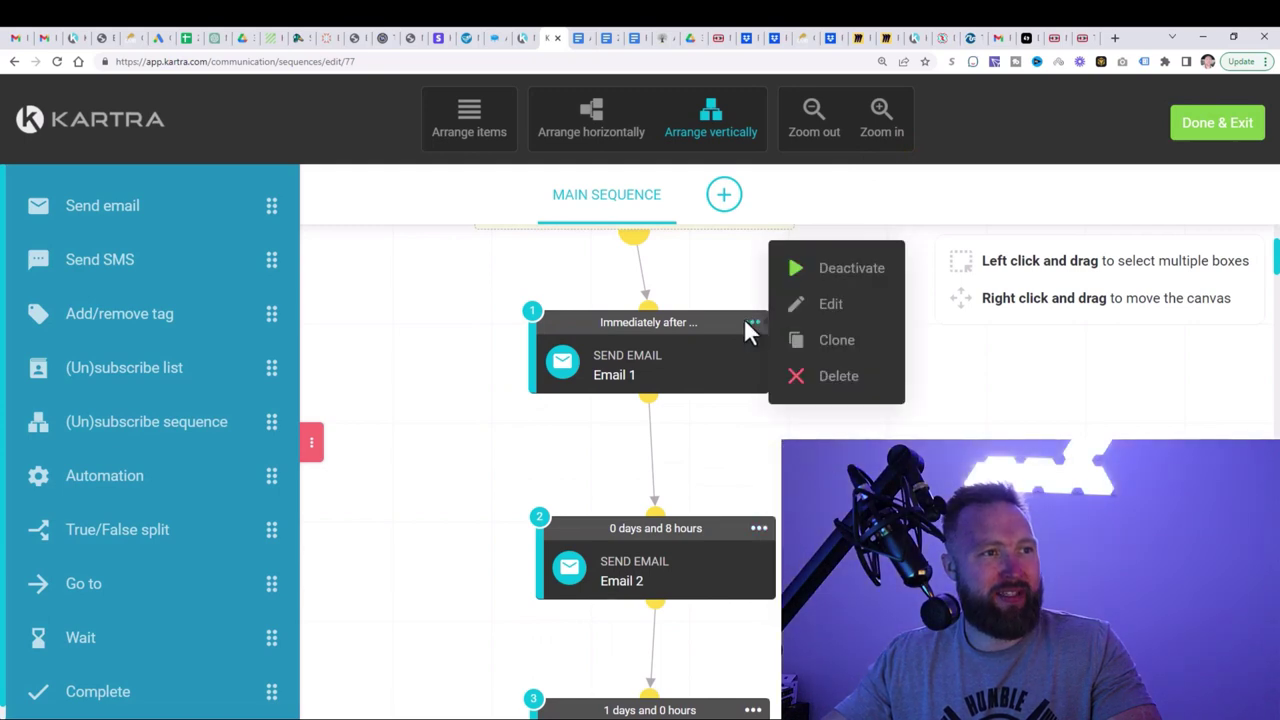
pyautogui.click(806, 312)
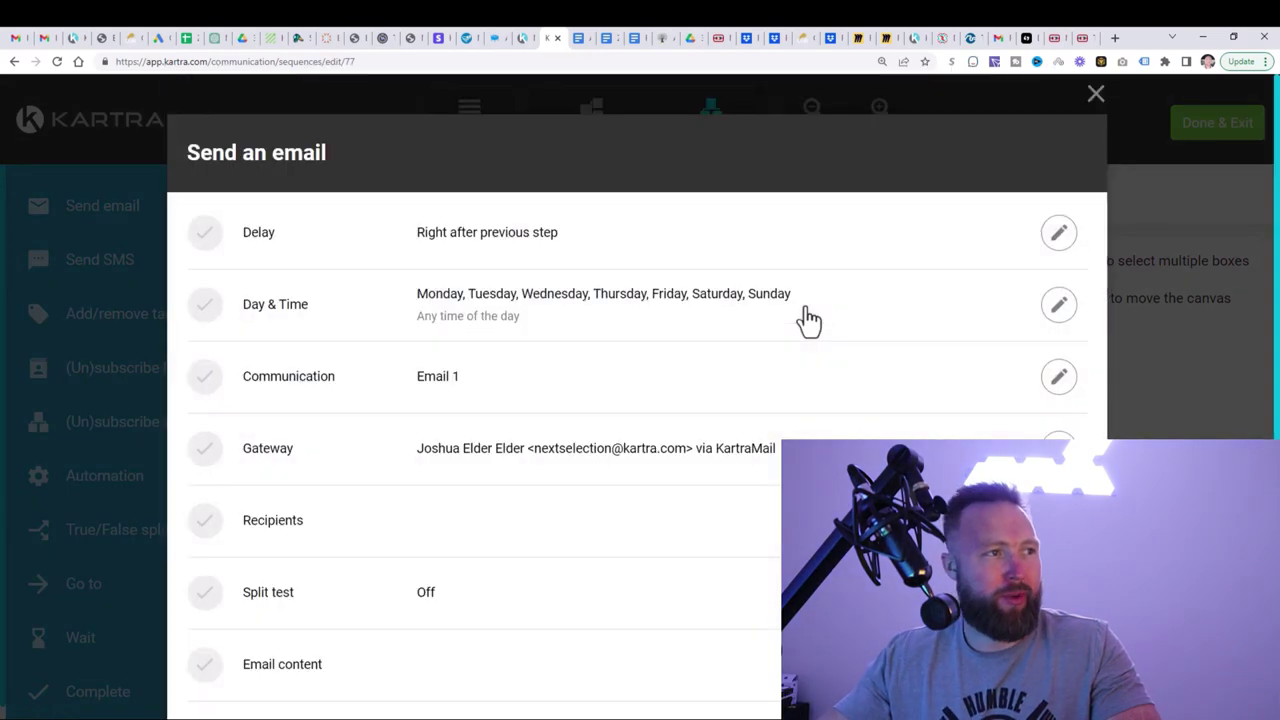
pyautogui.scroll(-1, 900, 430)
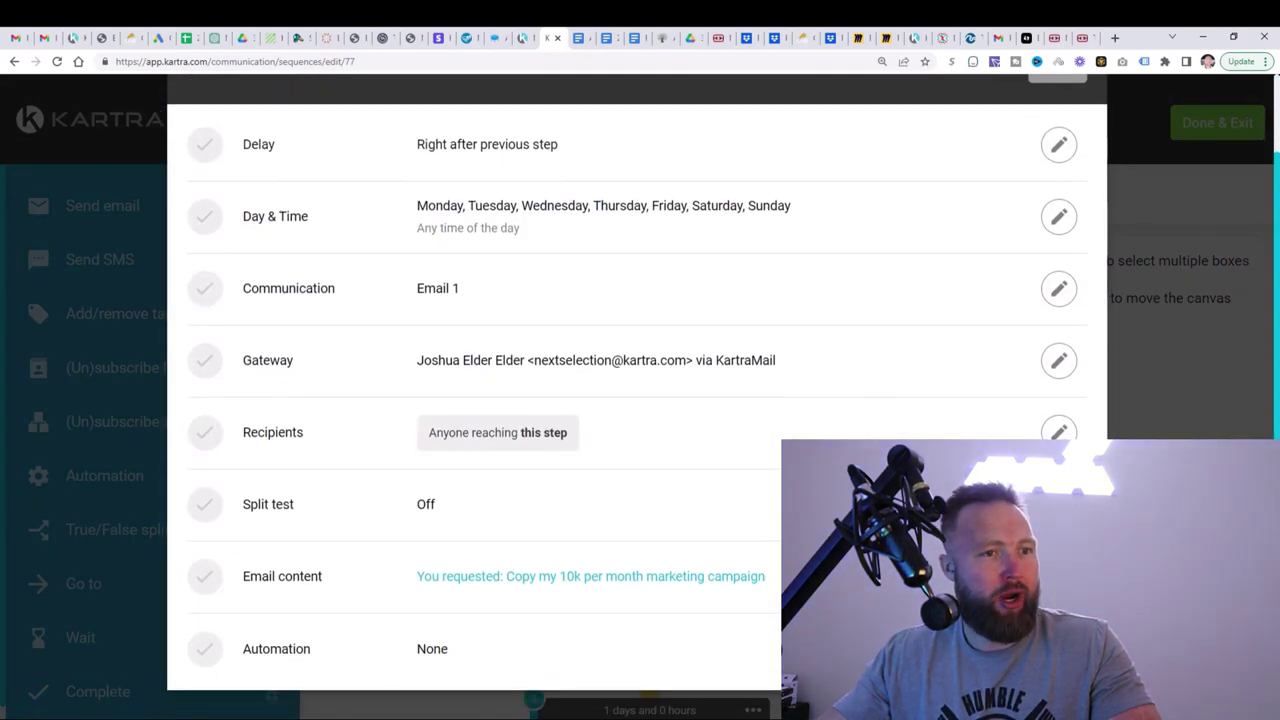
pyautogui.click(740, 576)
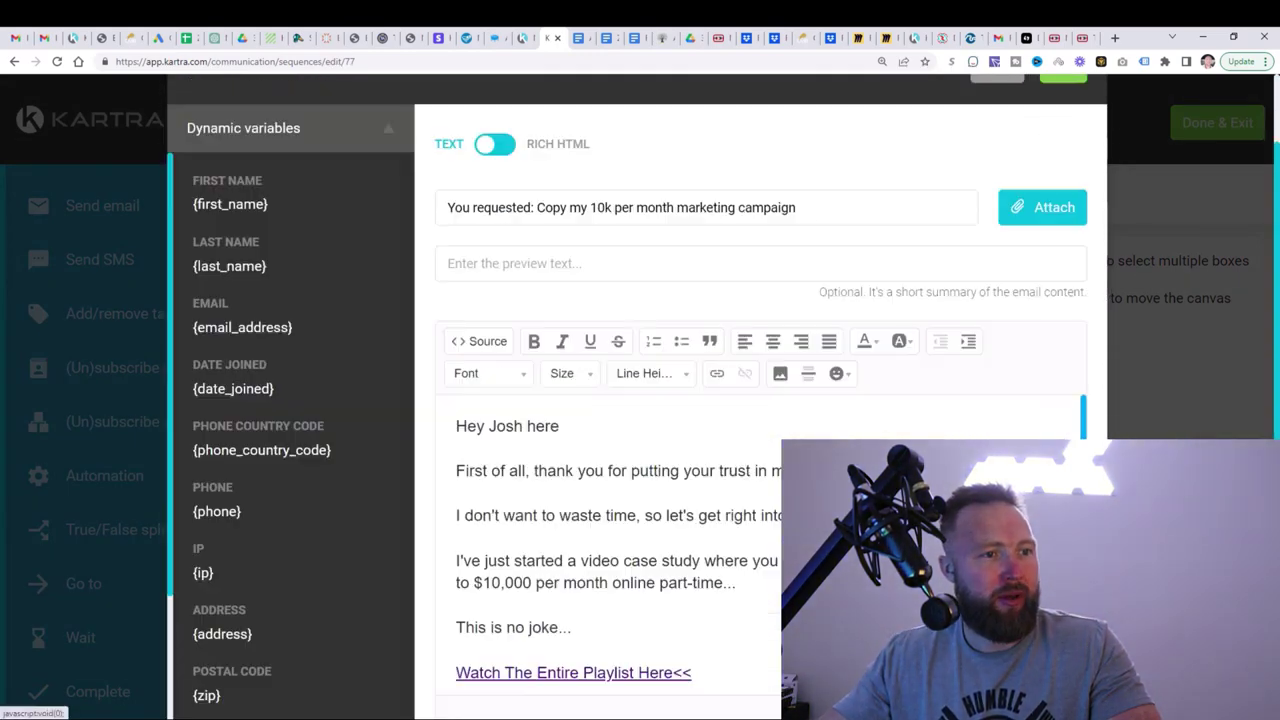
# Read Email 1 through to its sign-off and inspect the URL behind "Watch The Entire Playlist Here<<" without changing it
pyautogui.scroll(-3, 777, 456)
pyautogui.scroll(-1, 777, 456)
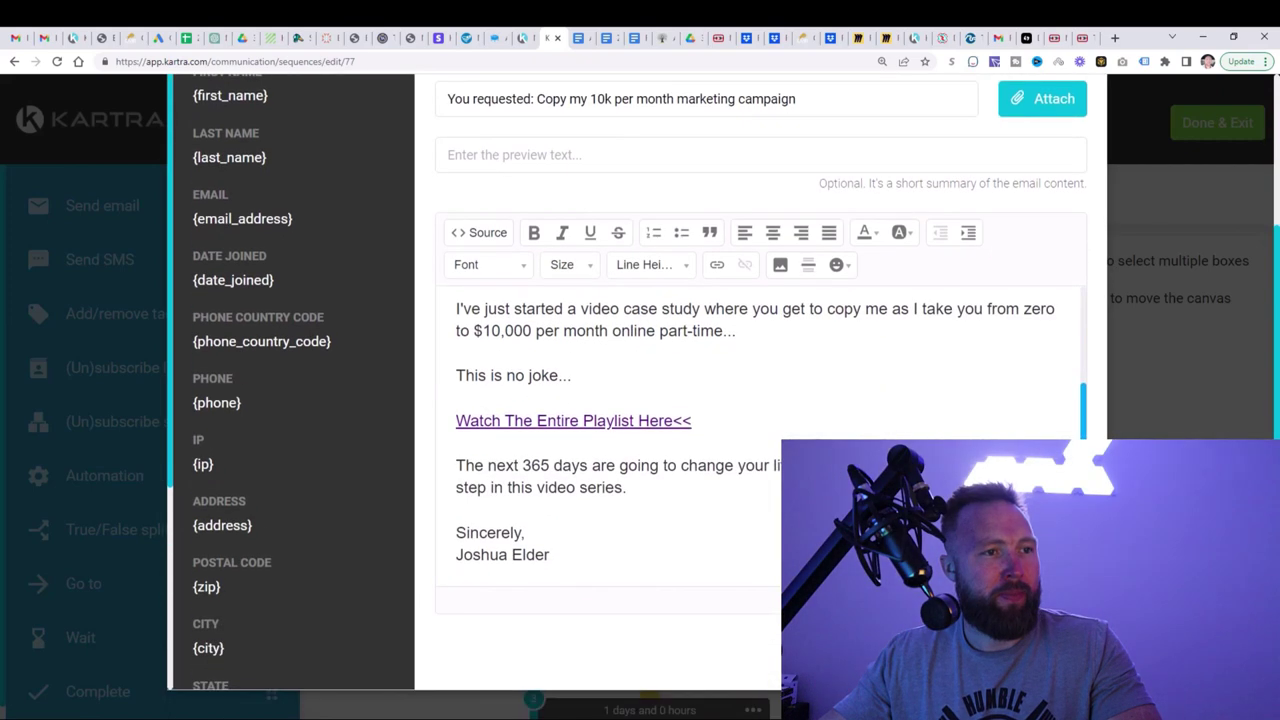
pyautogui.scroll(5, 700, 462)
pyautogui.scroll(-5, 611, 470)
pyautogui.click(620, 442)
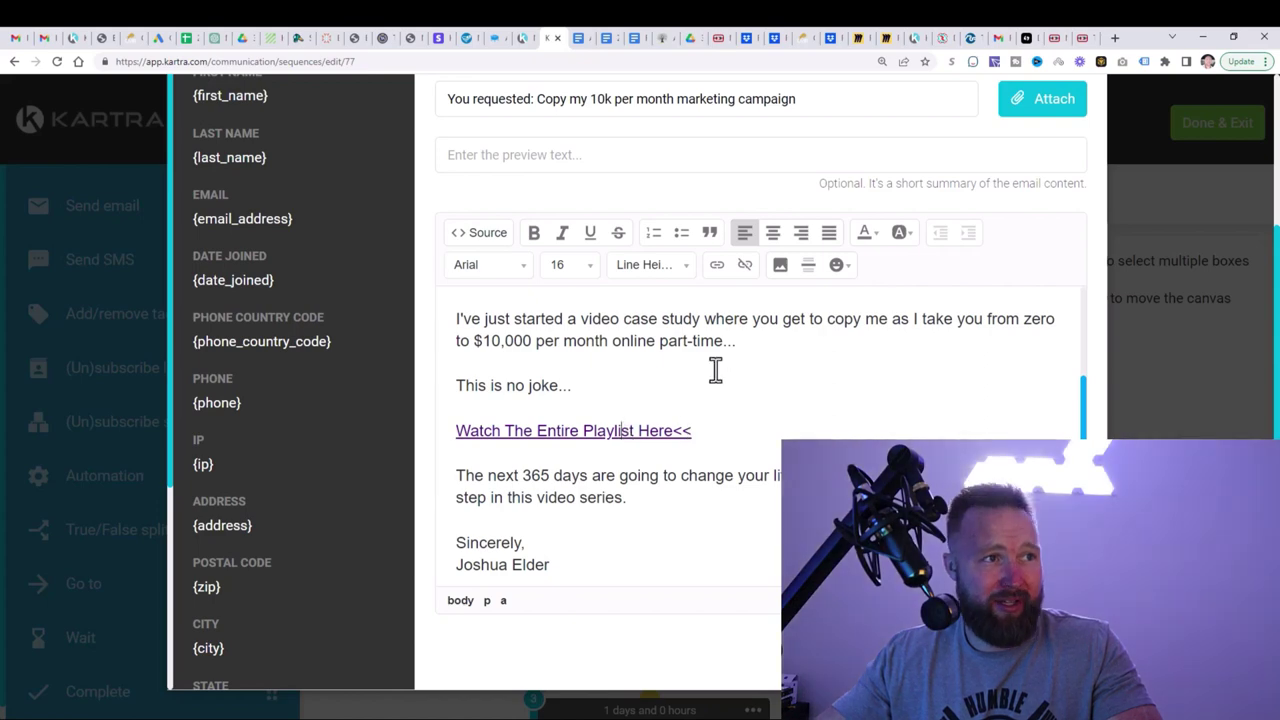
pyautogui.click(712, 270)
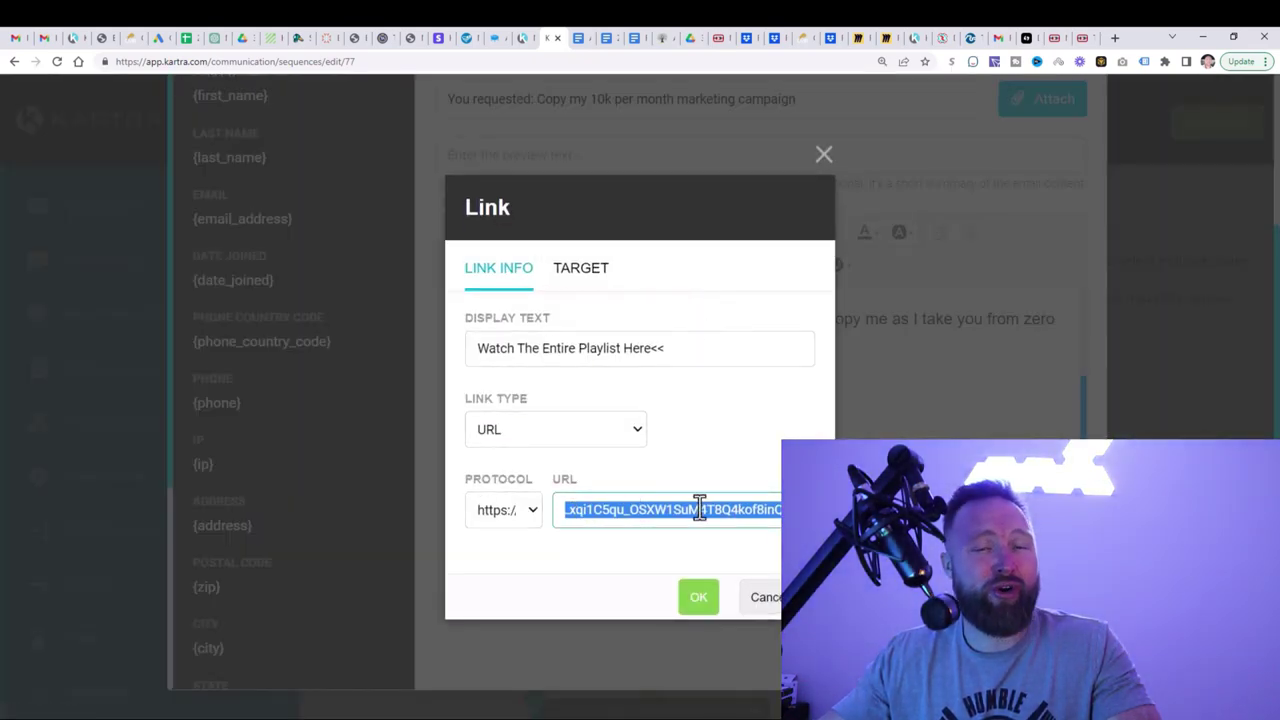
pyautogui.click(757, 602)
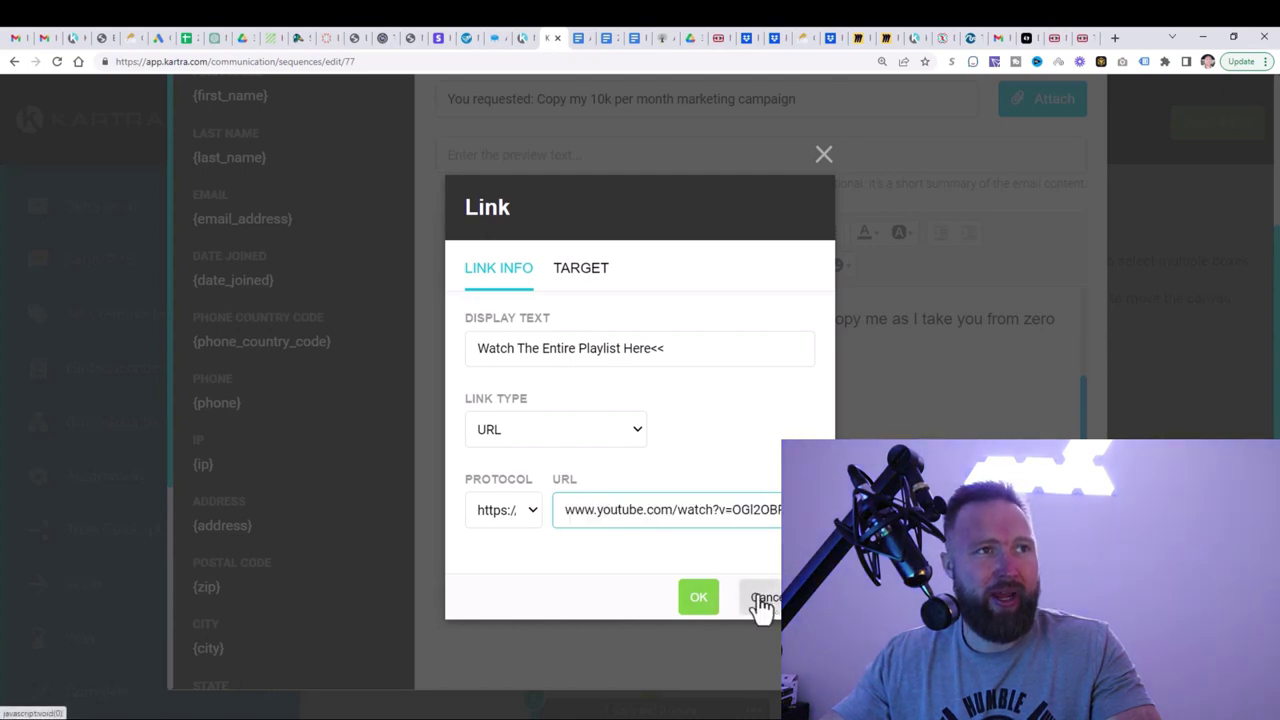
# Leave the Email 1 content and its step settings, returning to the main sequence
pyautogui.scroll(3, 955, 280)
pyautogui.click(1054, 162)
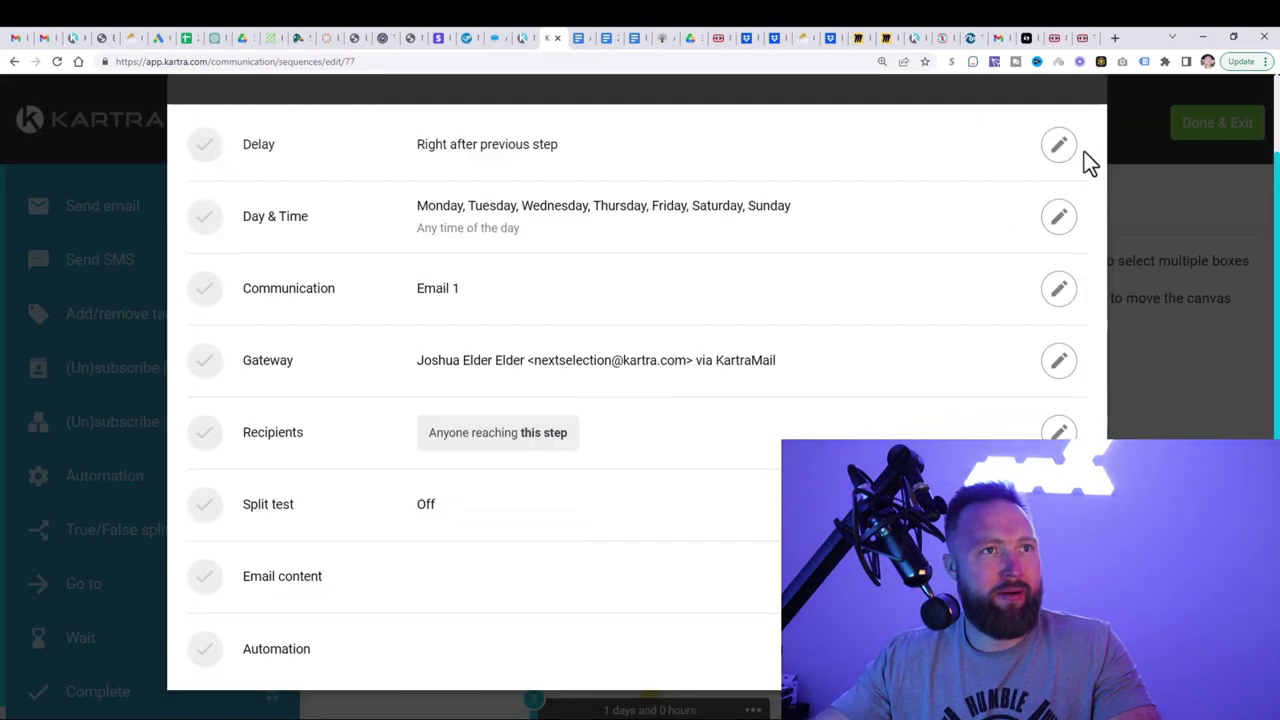
pyautogui.click(1077, 160)
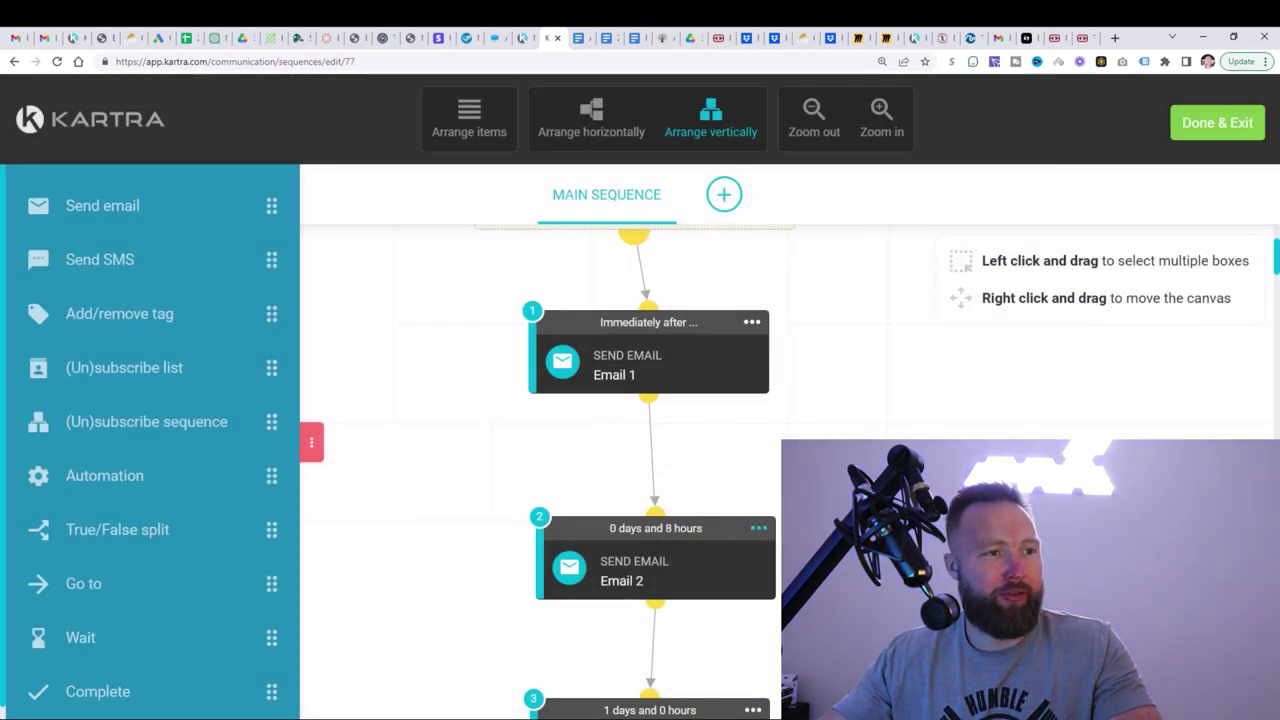
# Edit the Email 2 step of the main sequence and open its "A complete business for only $25" email content
pyautogui.moveTo(757, 528)
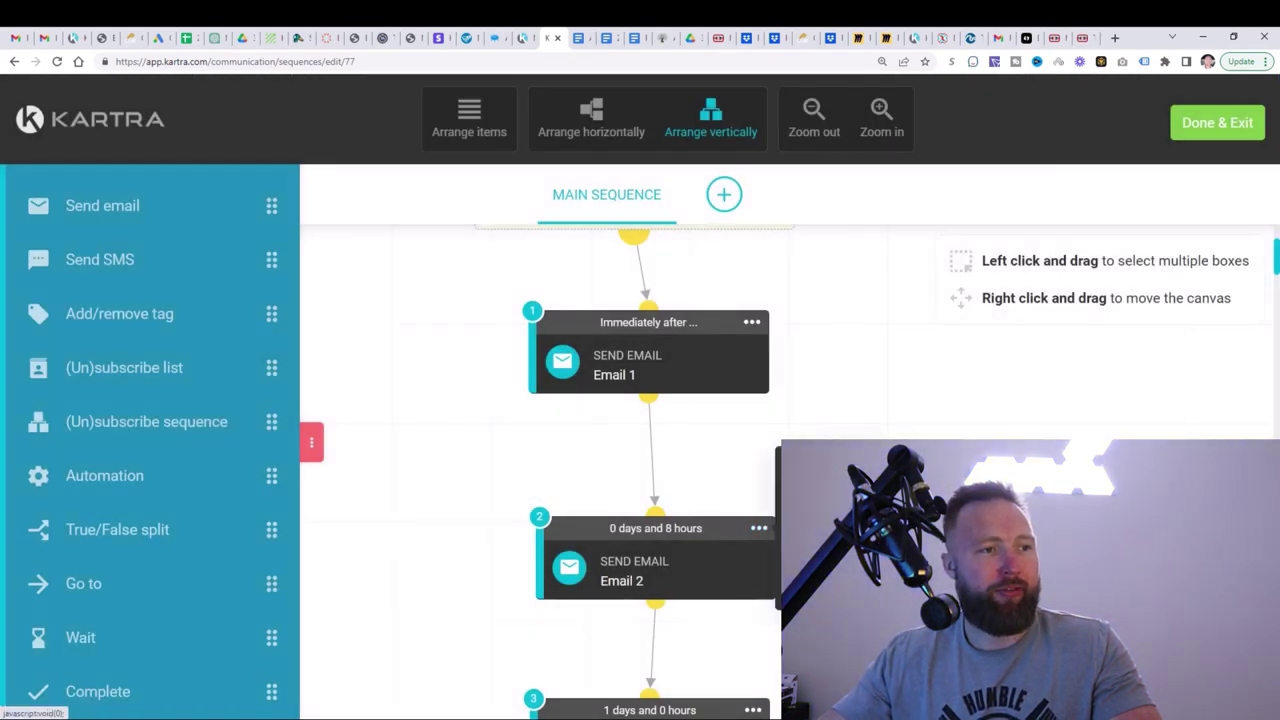
pyautogui.click(800, 548)
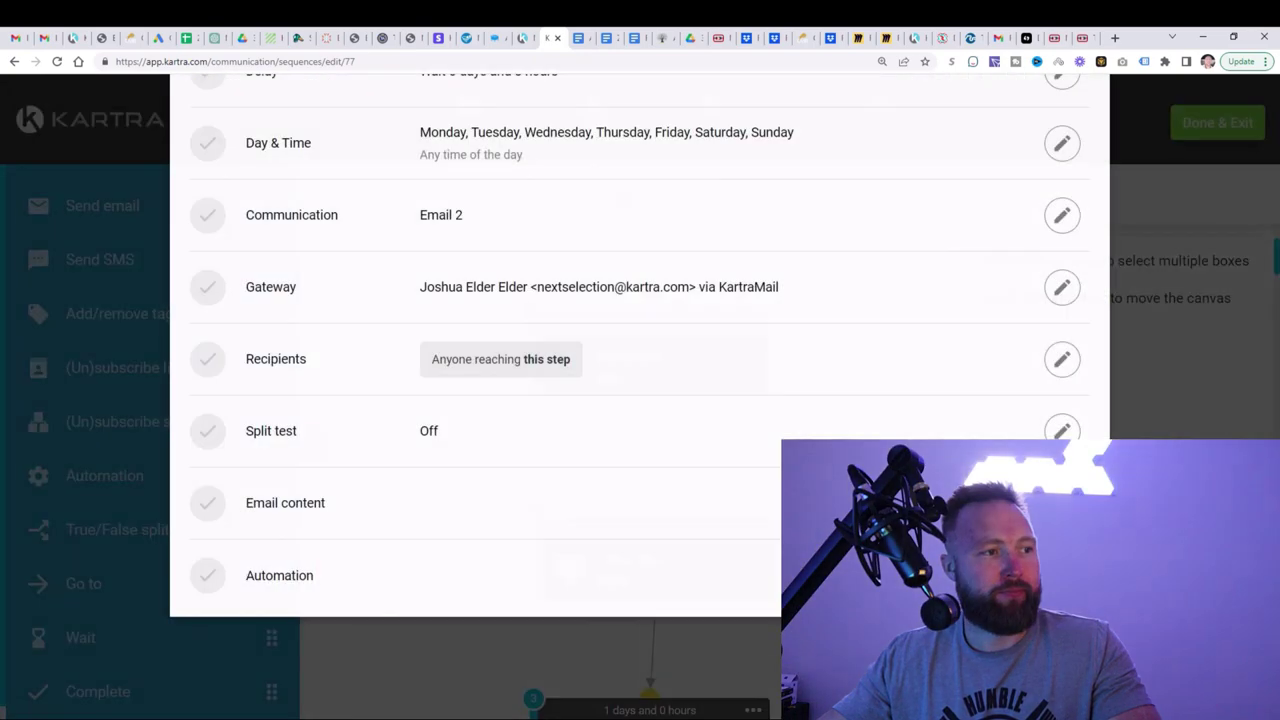
pyautogui.scroll(-1, 981, 541)
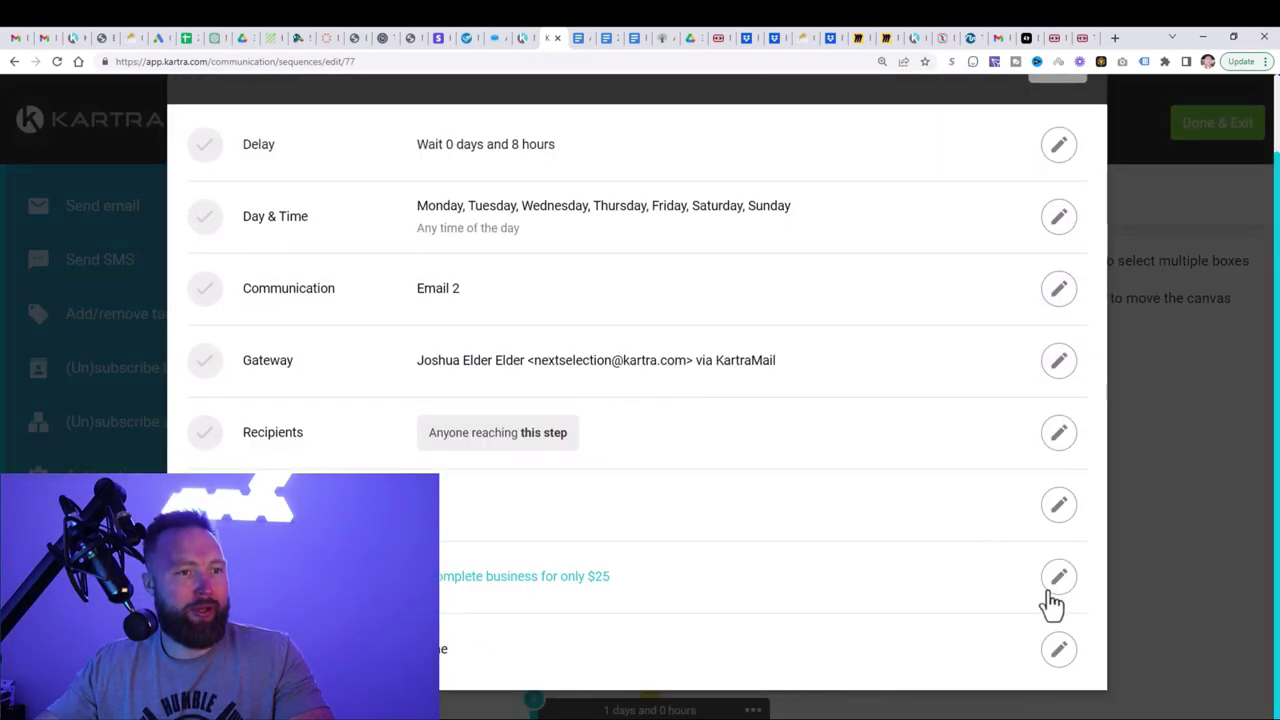
pyautogui.click(755, 537)
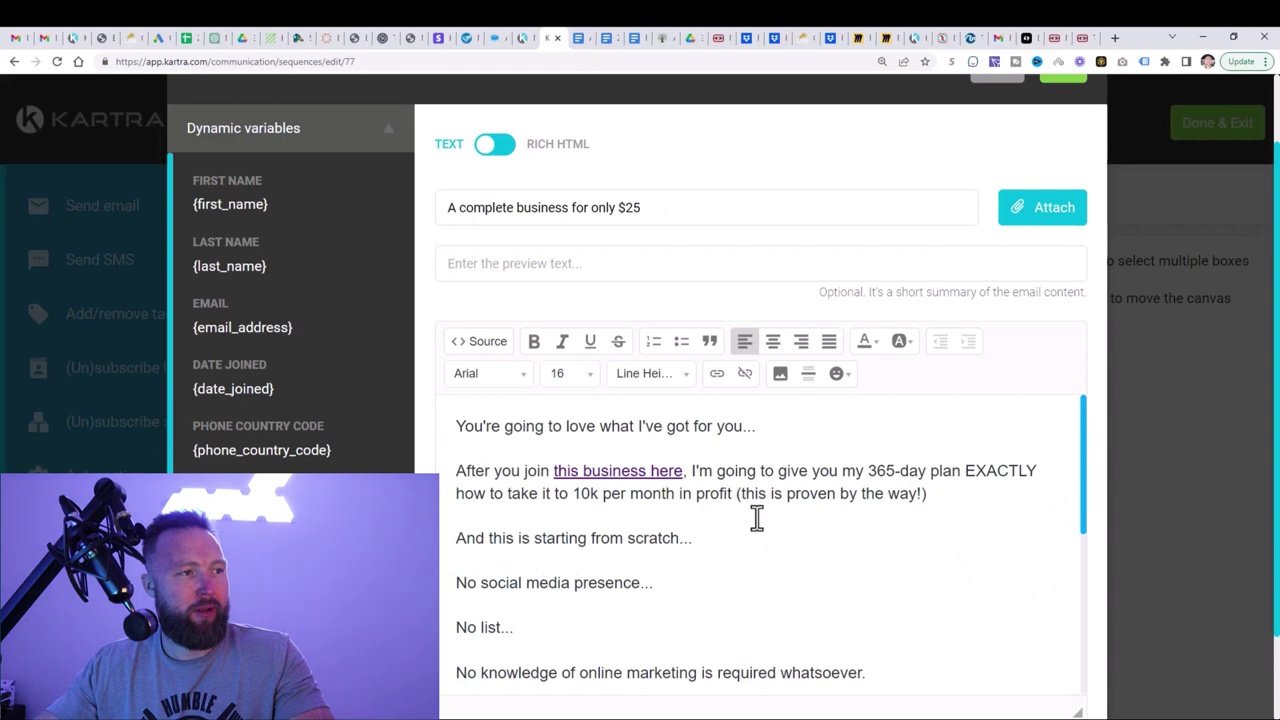
# Read through Email 2's body and examine the business partner link in Step 1 and the YouTube video link in Step 2
pyautogui.scroll(-1, 663, 487)
pyautogui.scroll(-3, 666, 489)
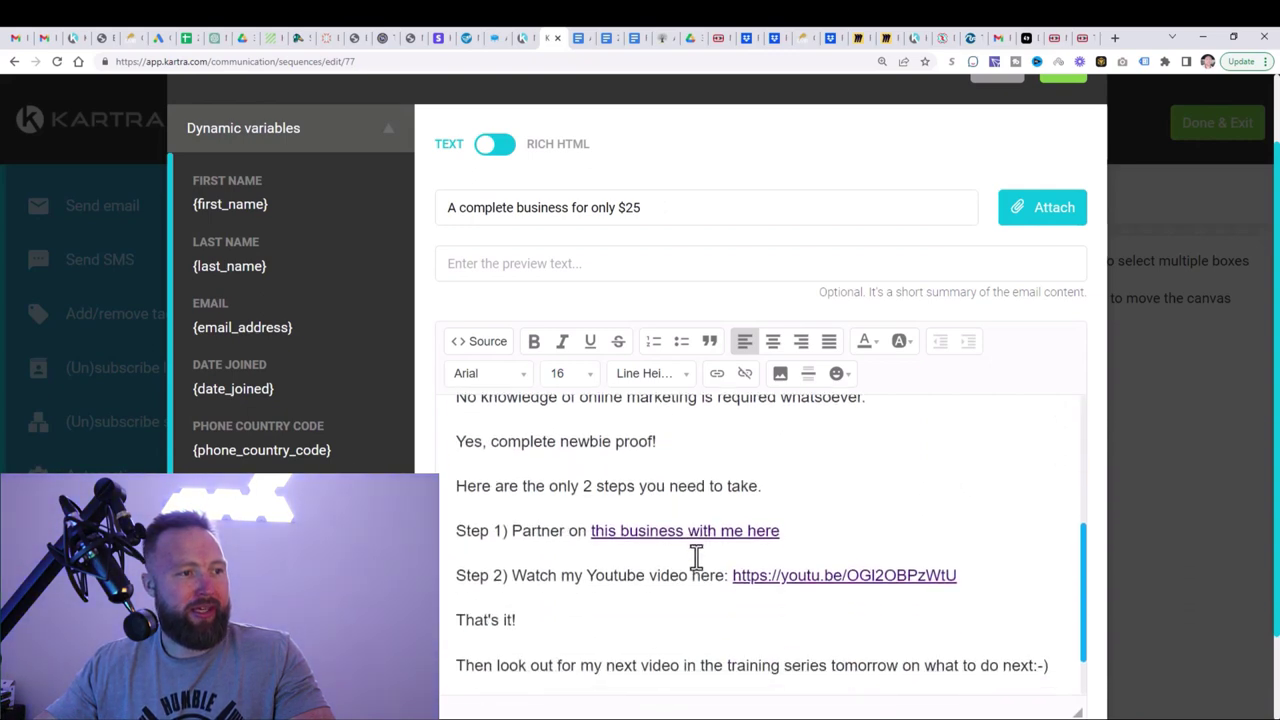
pyautogui.scroll(2, 695, 557)
pyautogui.scroll(-1, 698, 557)
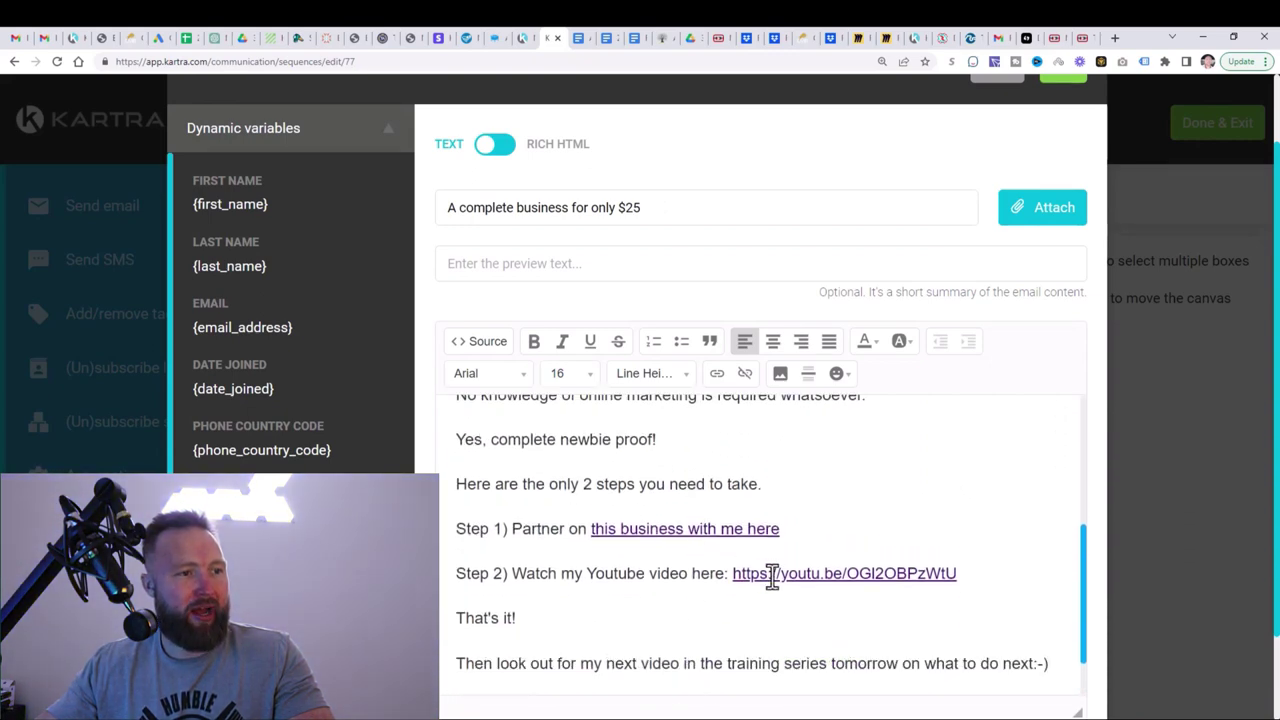
pyautogui.click(772, 577)
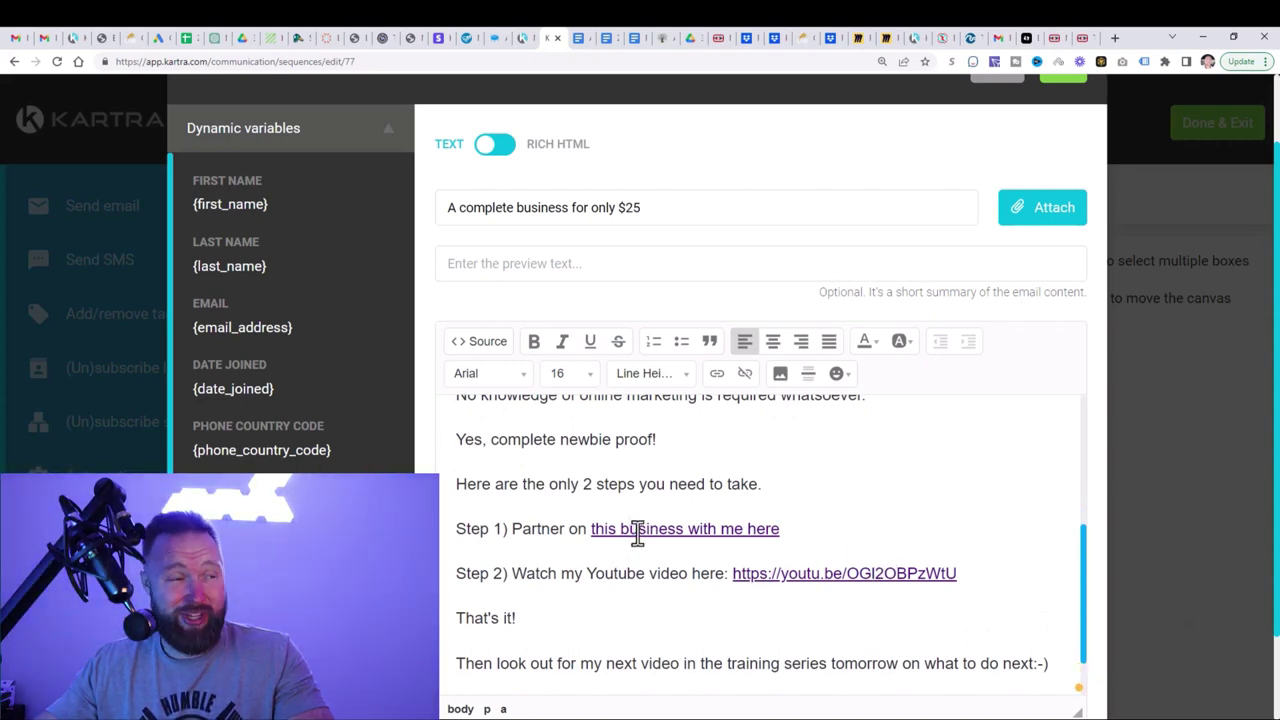
# Go back to the start of Email 2's body and inspect the URL behind the "this business here" link
pyautogui.scroll(3, 637, 535)
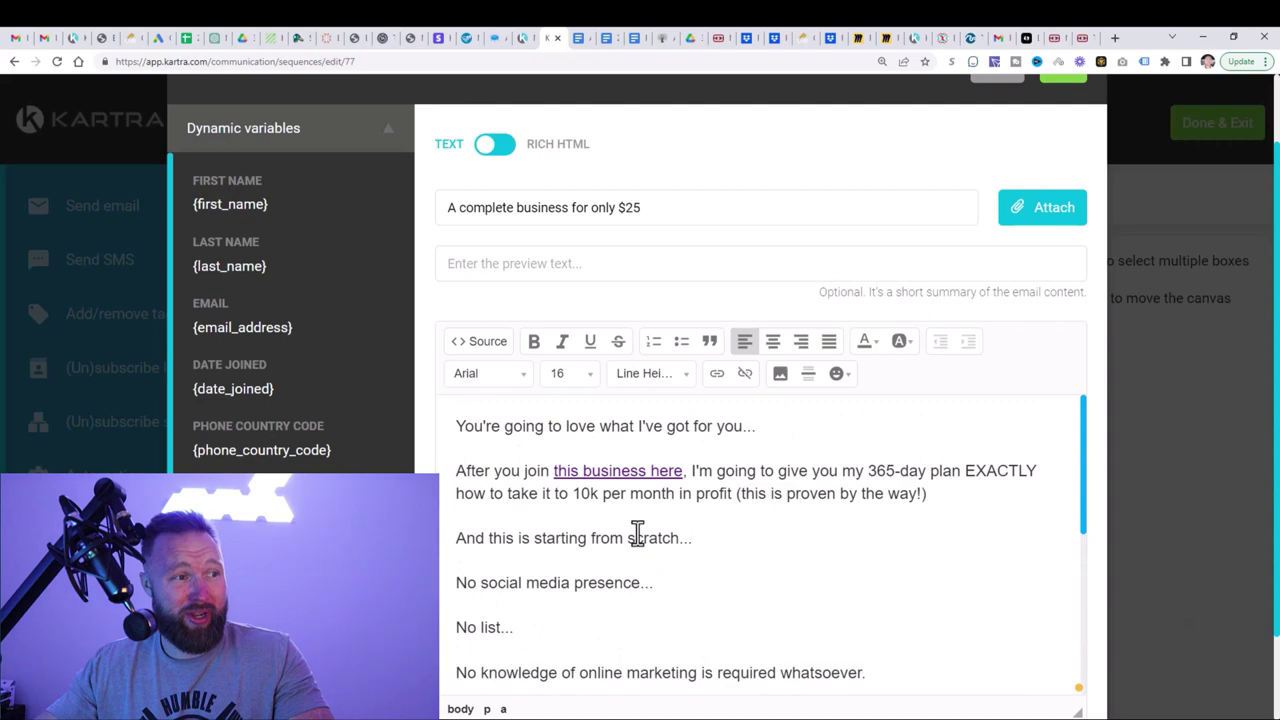
pyautogui.click(717, 373)
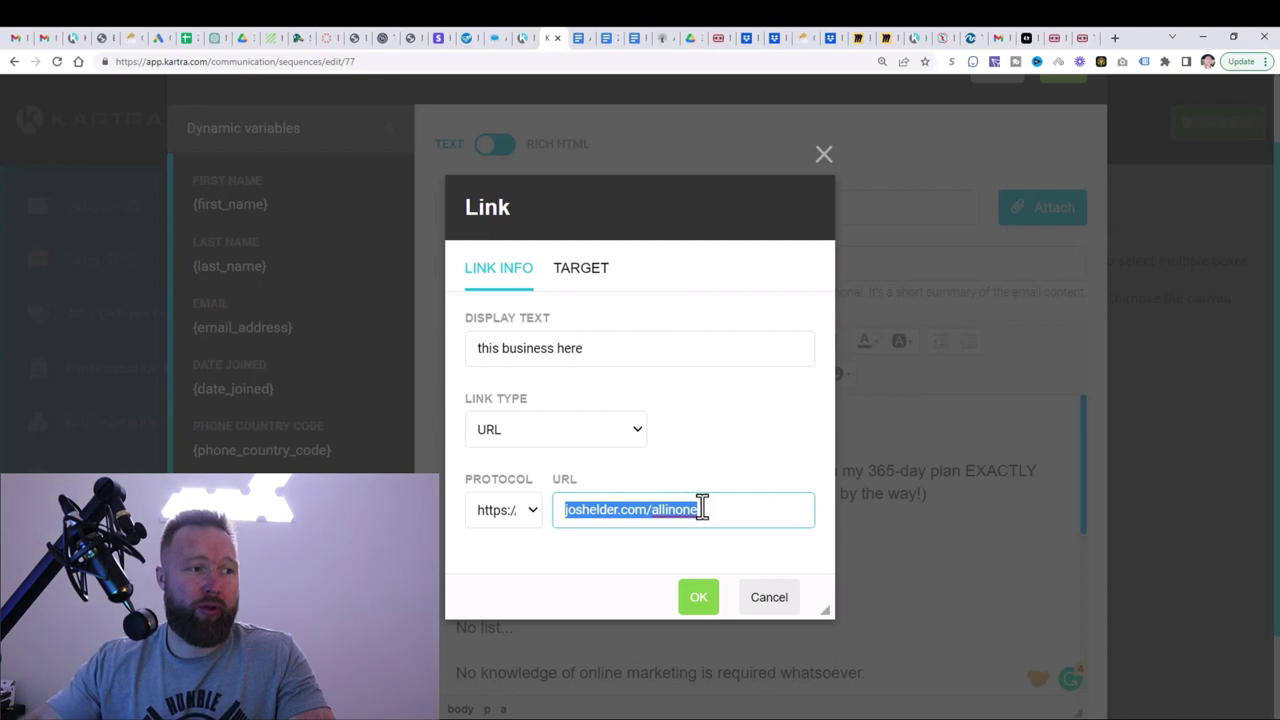
pyautogui.click(722, 509)
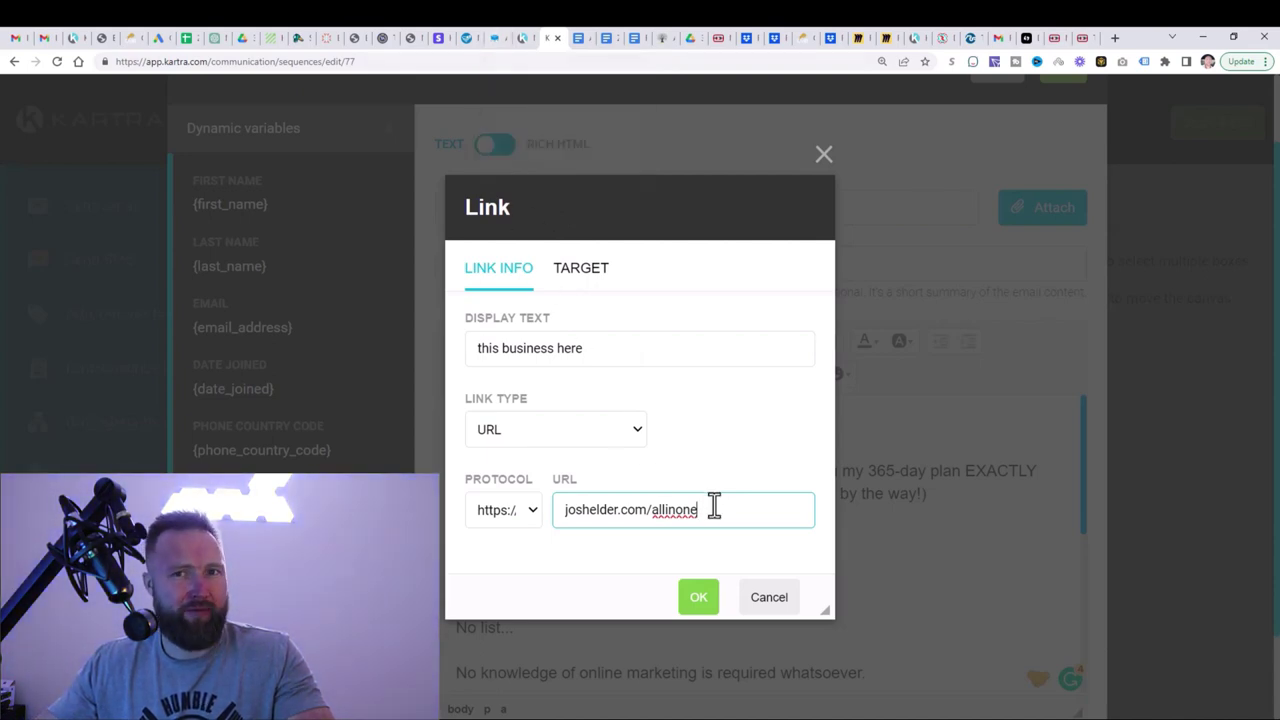
# Switch to the SamCart affiliate dashboard and copy the affiliate link for "All In One $25 Business (Sales Letter)"
pyautogui.click(493, 40)
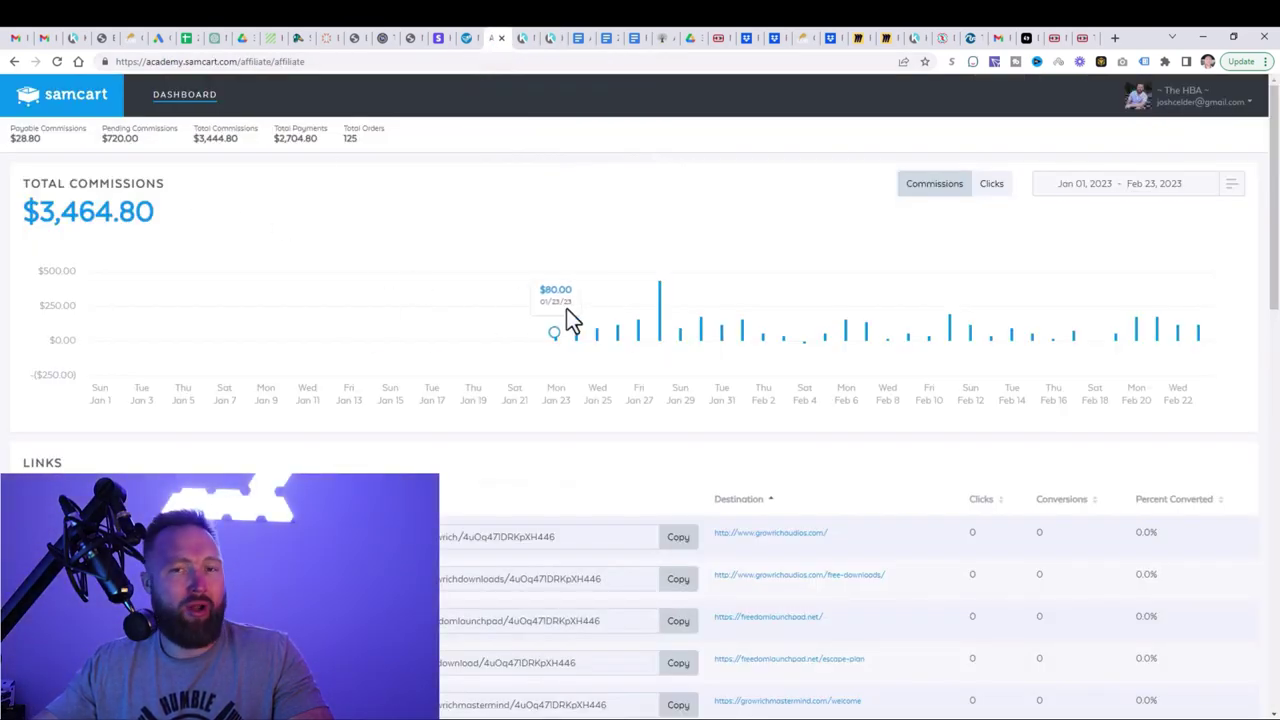
pyautogui.scroll(-5, 705, 345)
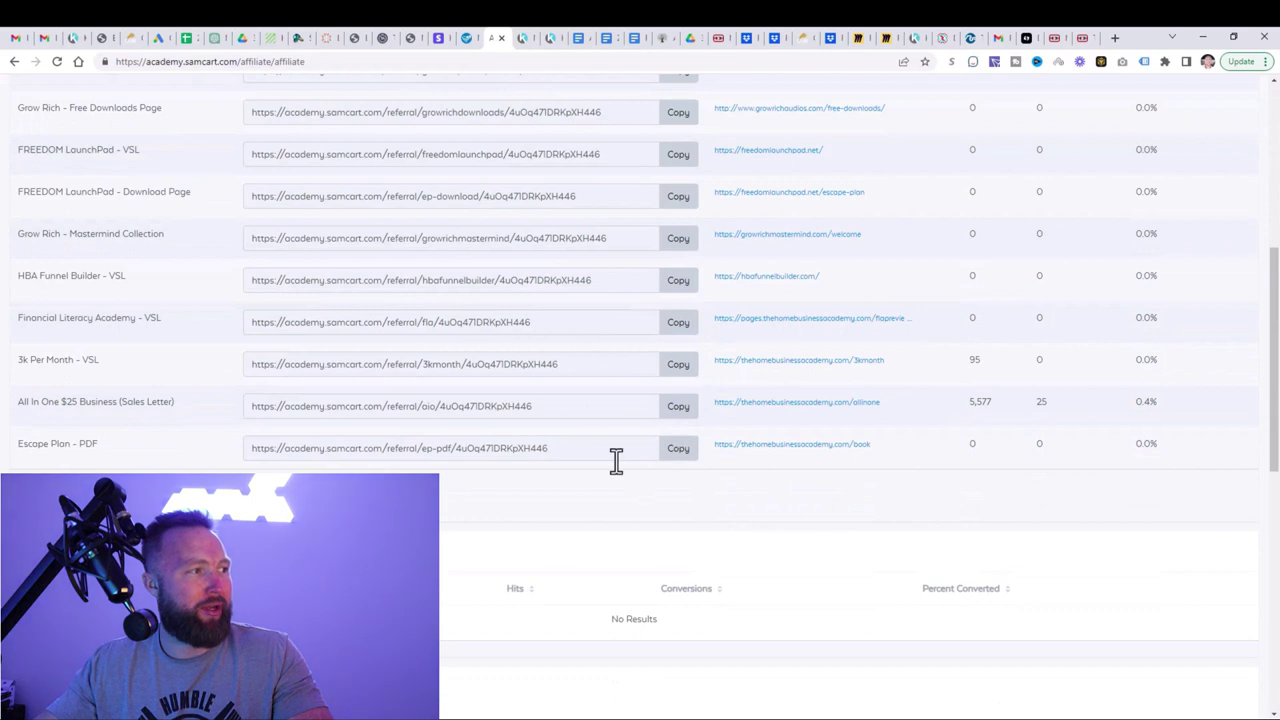
pyautogui.scroll(1, 640, 480)
pyautogui.moveTo(533, 474); pyautogui.dragTo(294, 474)
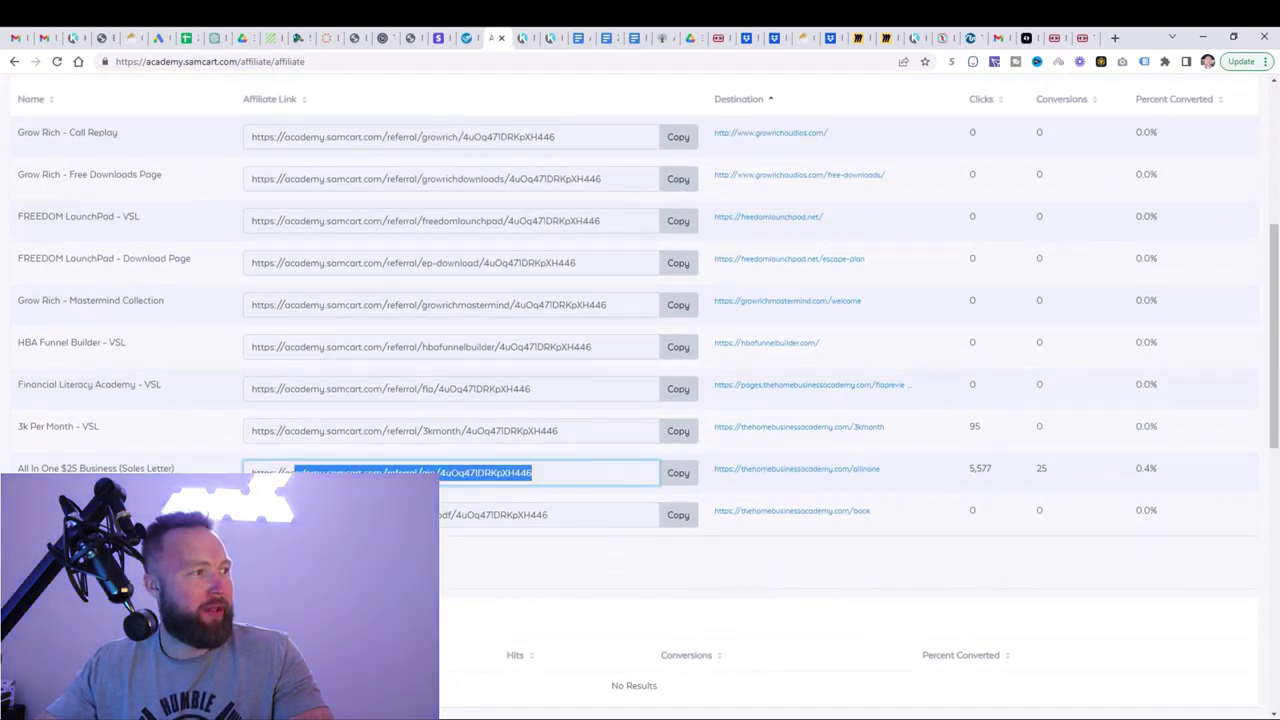
pyautogui.click(676, 479)
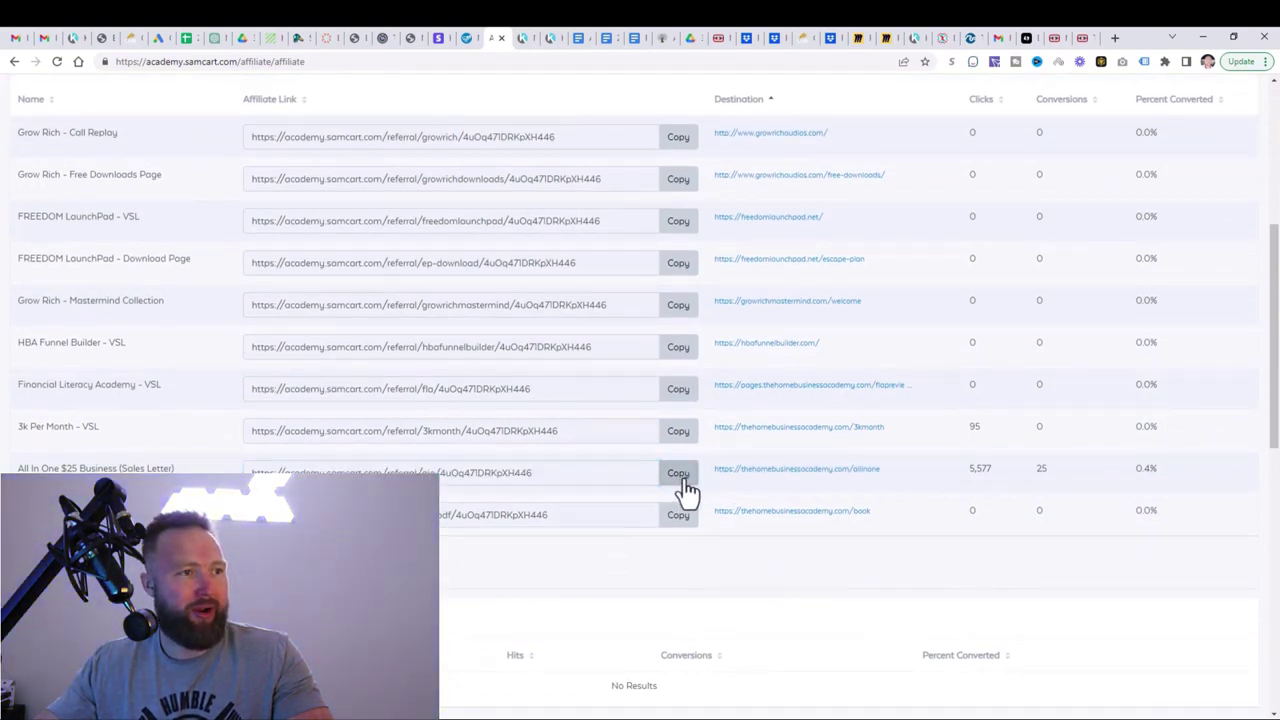
# Return to the Kartra email, highlight the URL of the "this business here" link, and dismiss the link settings without changing it
pyautogui.click(548, 40)
pyautogui.moveTo(705, 510); pyautogui.dragTo(566, 510)
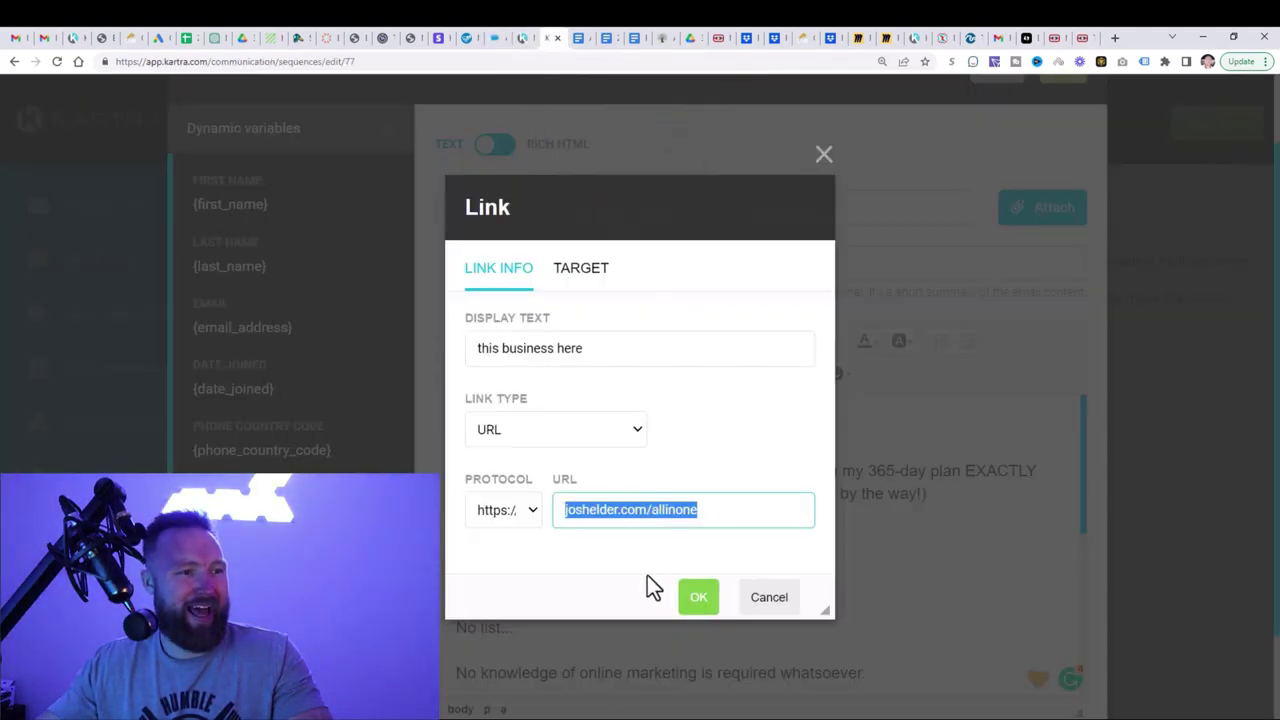
pyautogui.click(823, 154)
# Inspect the URL behind the Step 2 YouTube video link in Email 2 and cancel without changing it
pyautogui.scroll(-2, 837, 269)
pyautogui.scroll(-5, 854, 343)
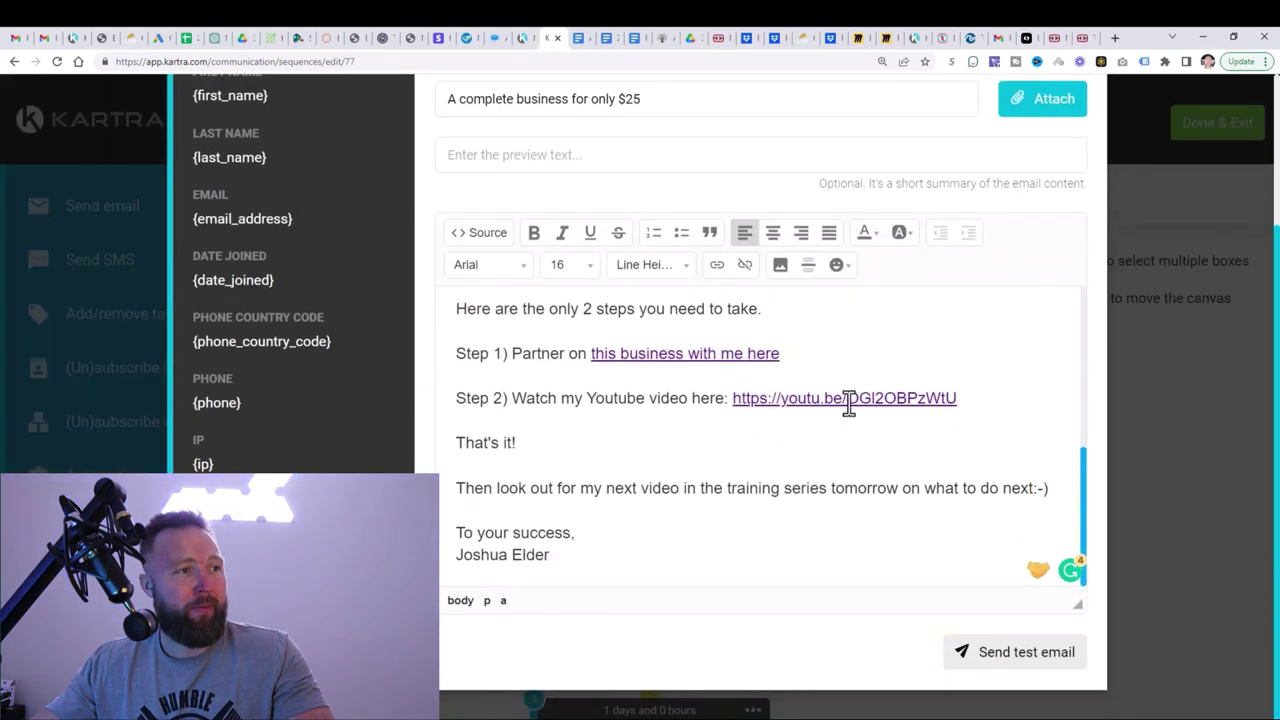
pyautogui.moveTo(510, 398); pyautogui.dragTo(800, 389)
pyautogui.click(838, 397)
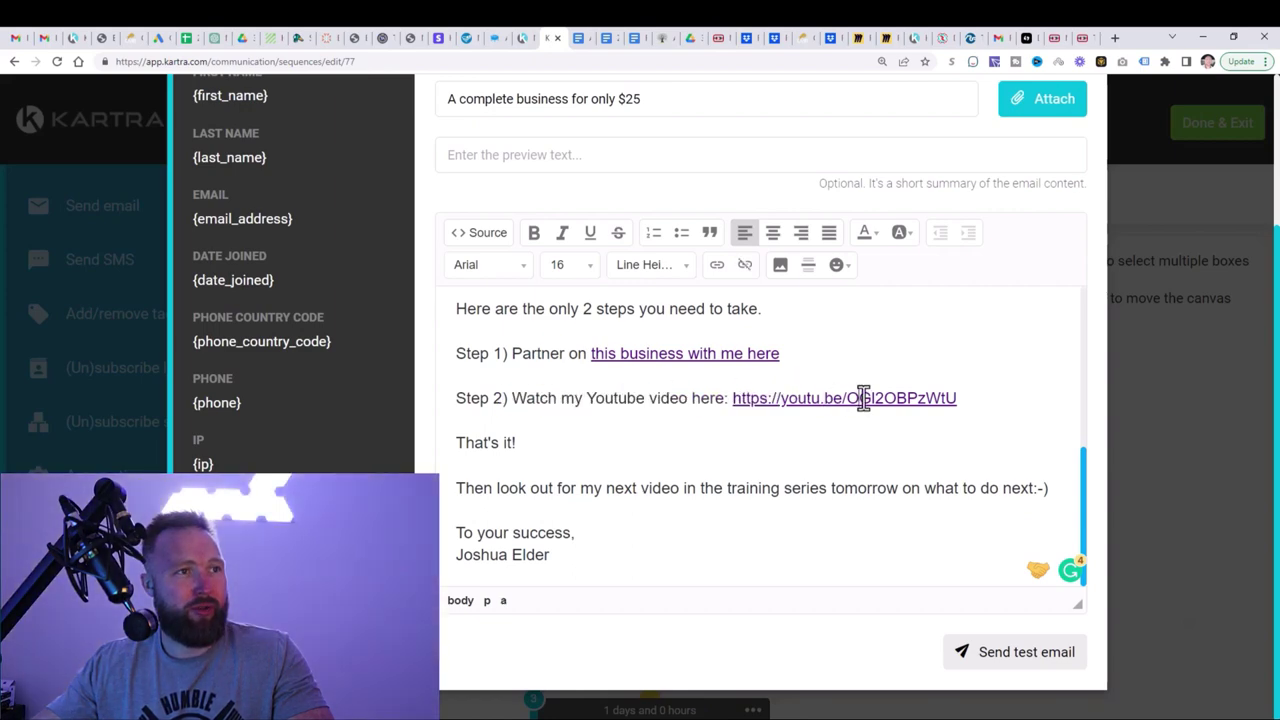
pyautogui.click(720, 268)
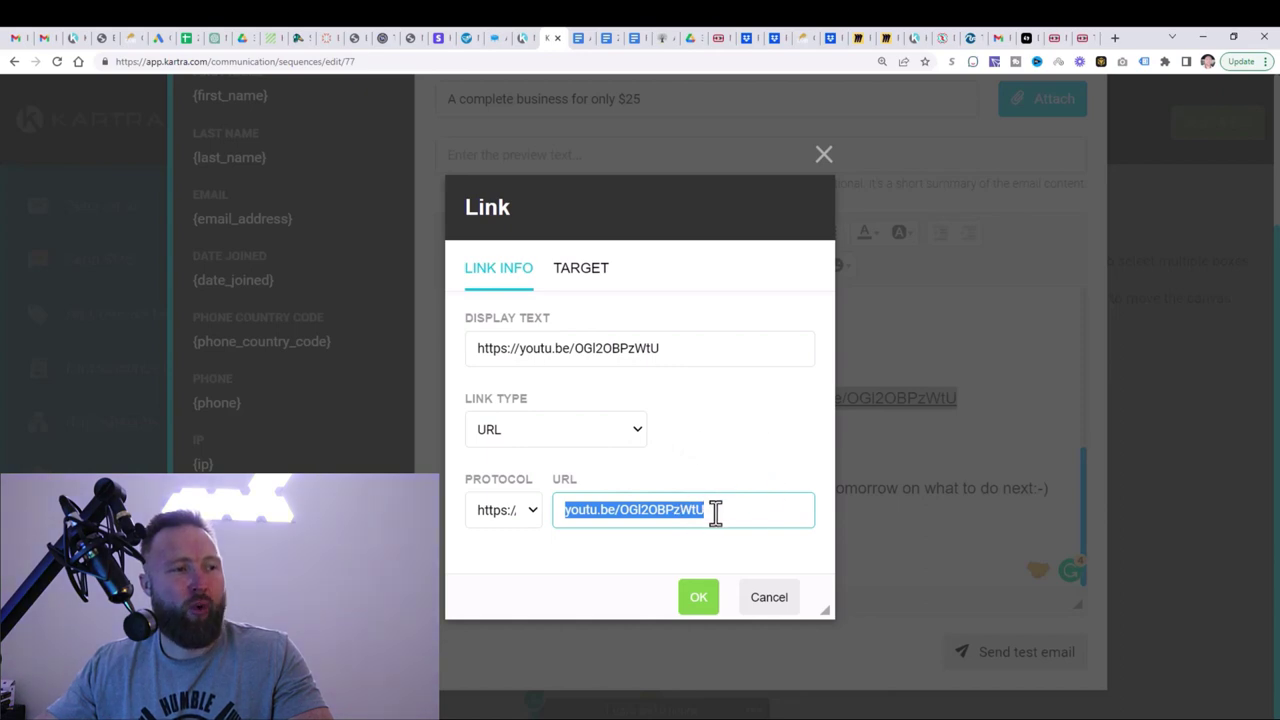
pyautogui.moveTo(716, 512); pyautogui.dragTo(565, 520)
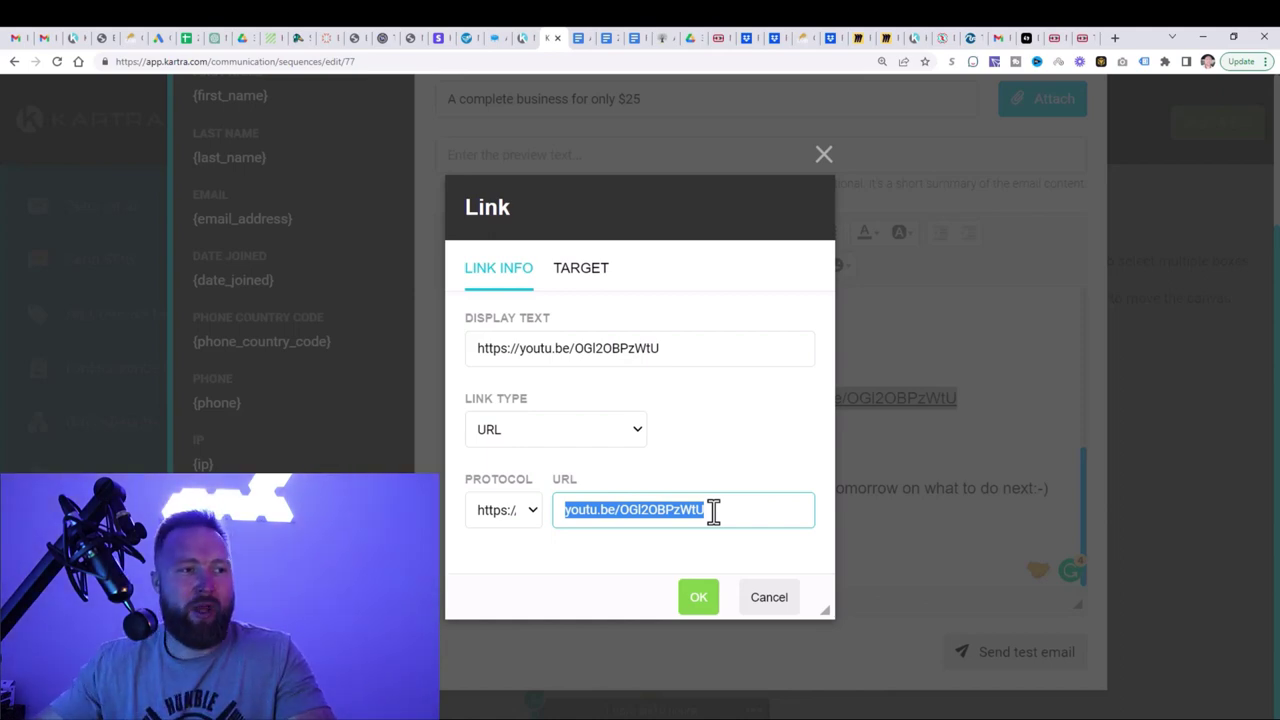
pyautogui.click(783, 598)
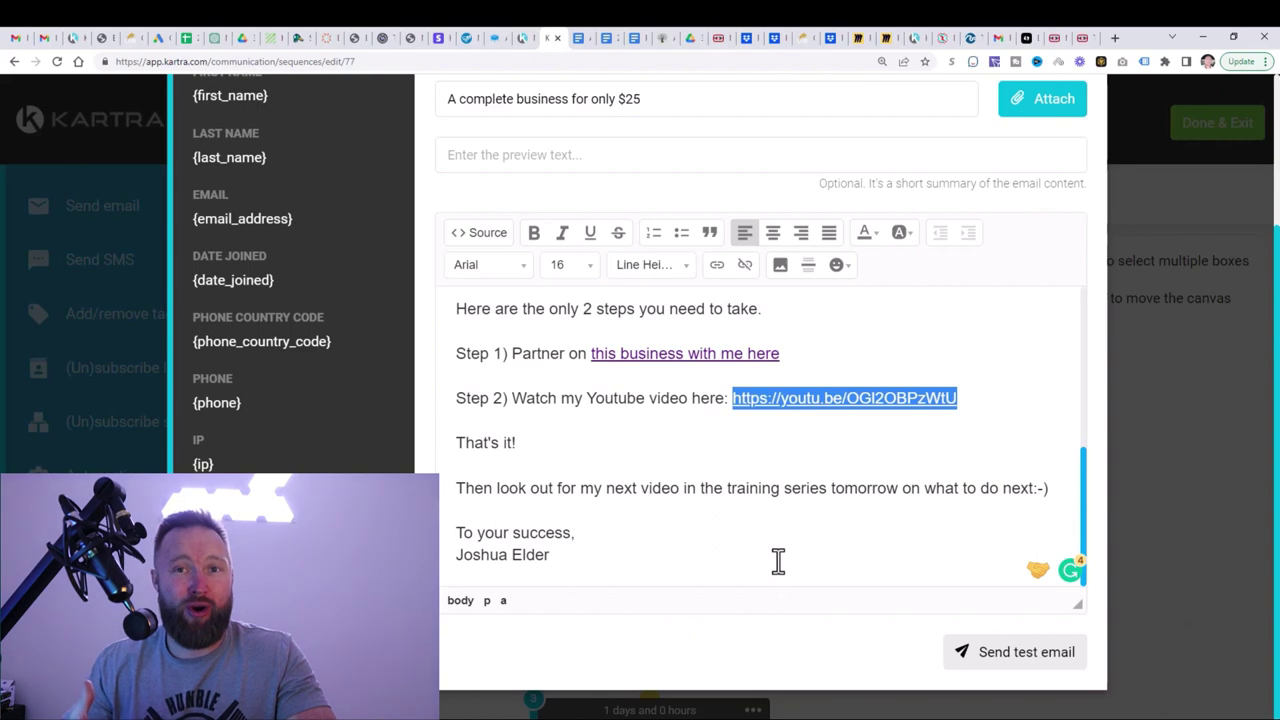
# Leave the Email 2 content and its step settings, returning to the main sequence
pyautogui.click(820, 399)
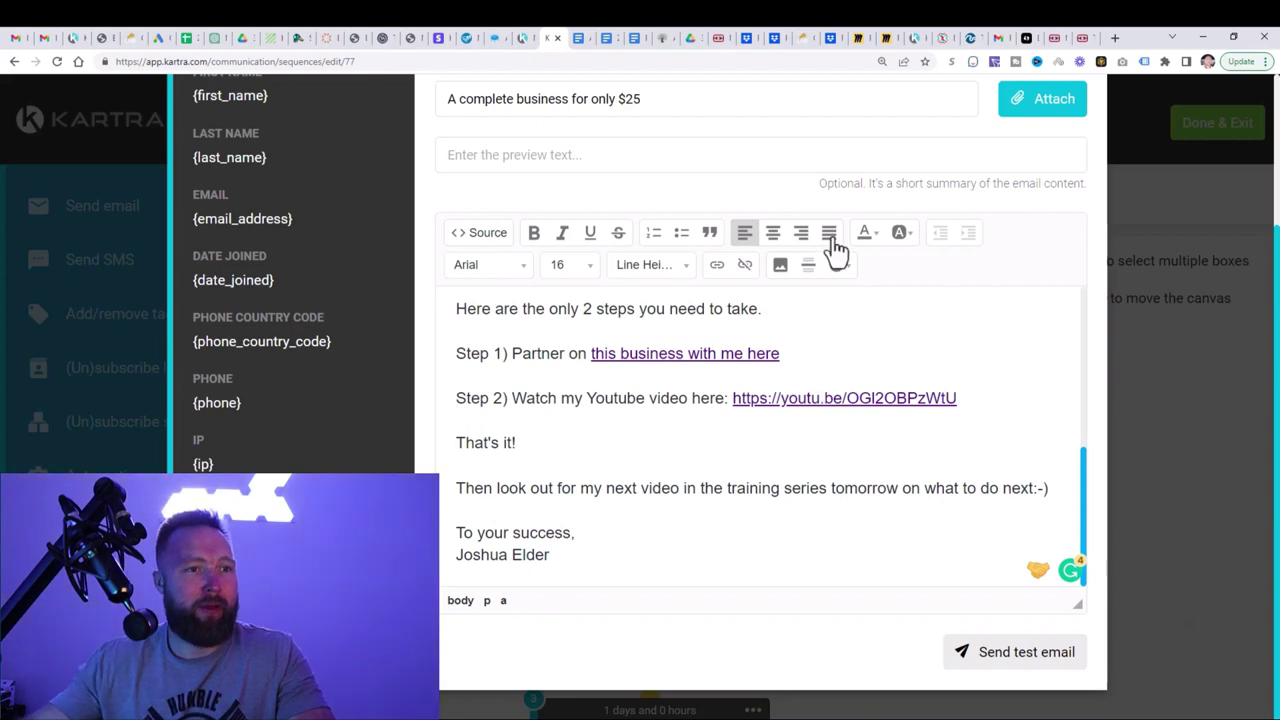
pyautogui.scroll(2, 866, 285)
pyautogui.click(1058, 160)
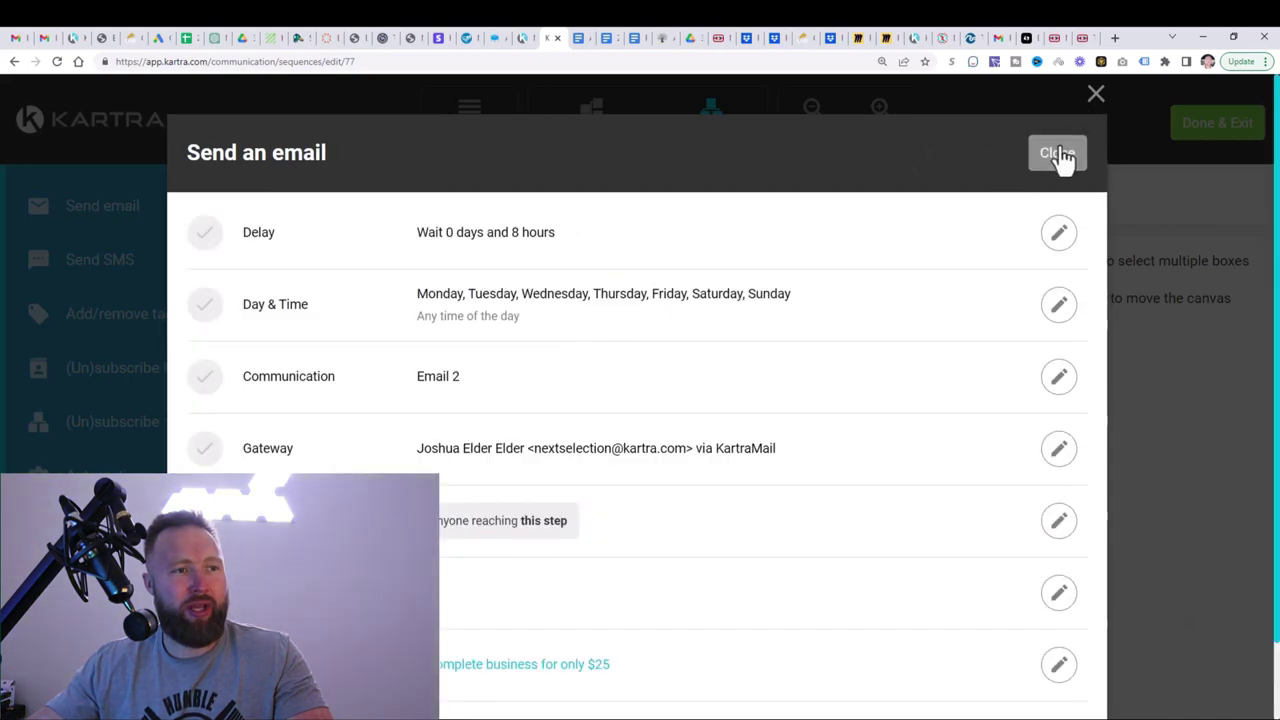
pyautogui.click(1061, 157)
# Look through the main sequence's emails and their delays, from Email 2 past Email 34 and back to the starting rules
pyautogui.scroll(-2, 837, 377)
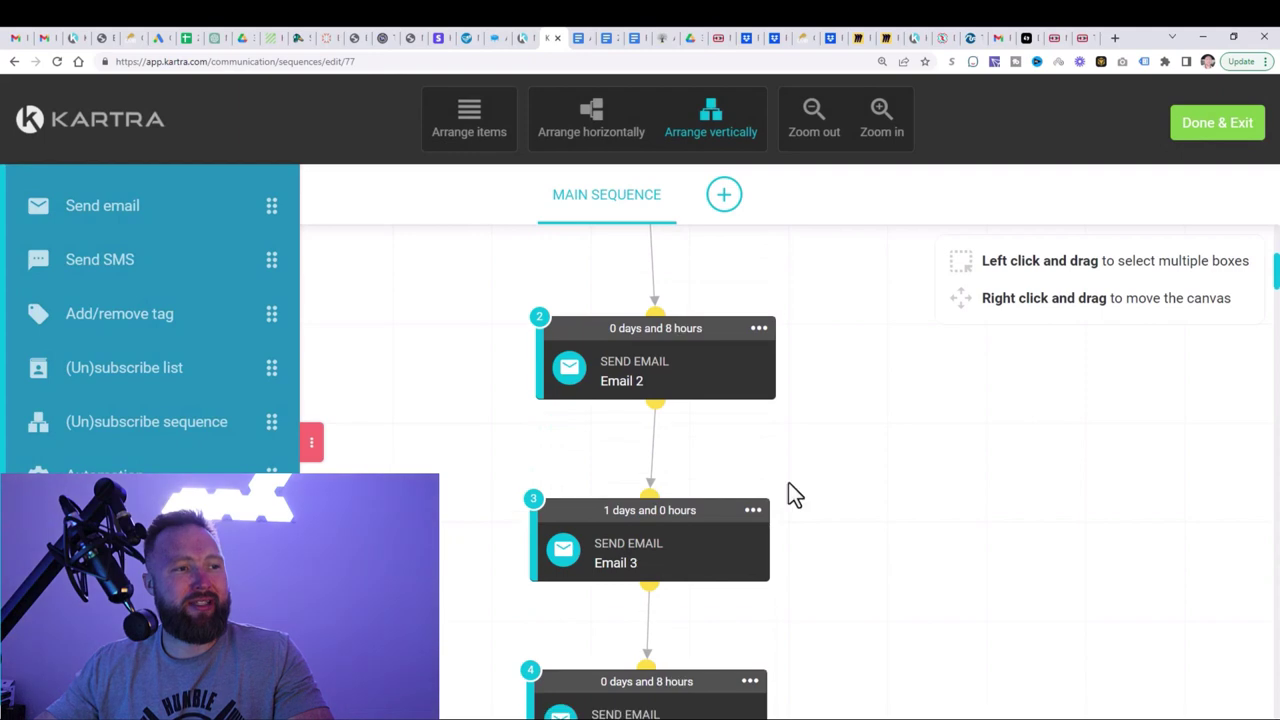
pyautogui.scroll(-15, 750, 510)
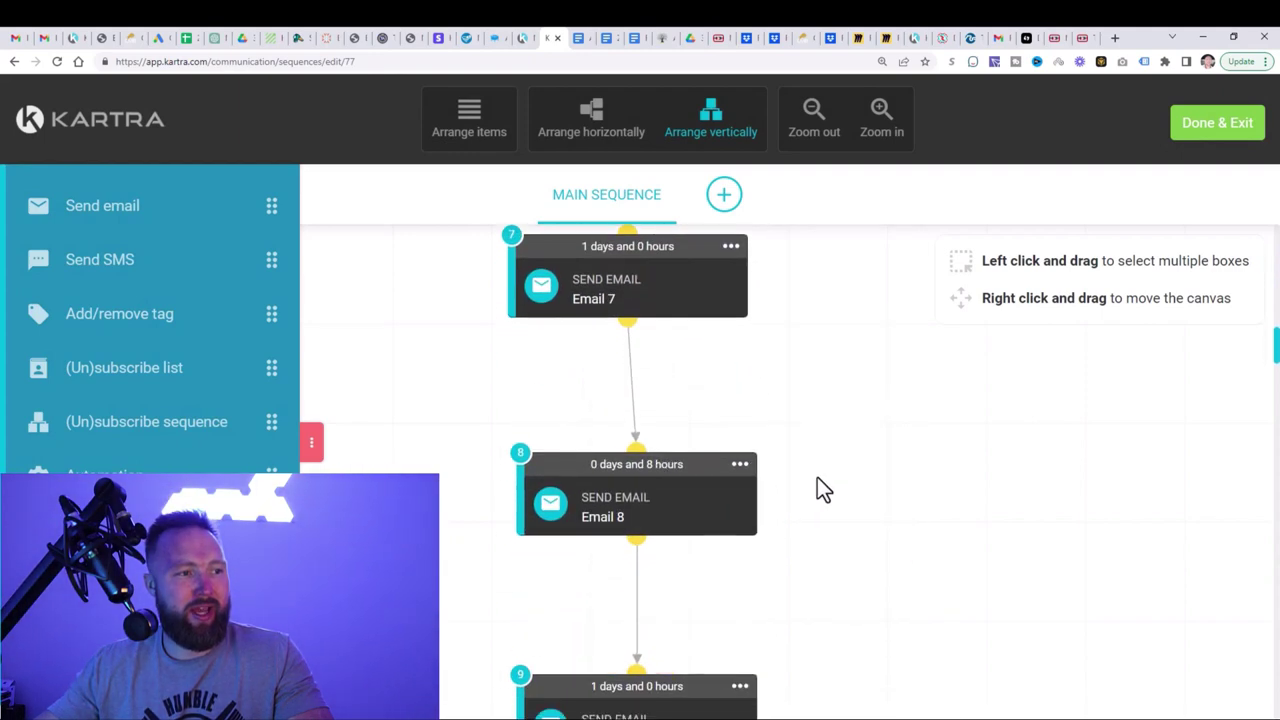
pyautogui.scroll(-20, 824, 475)
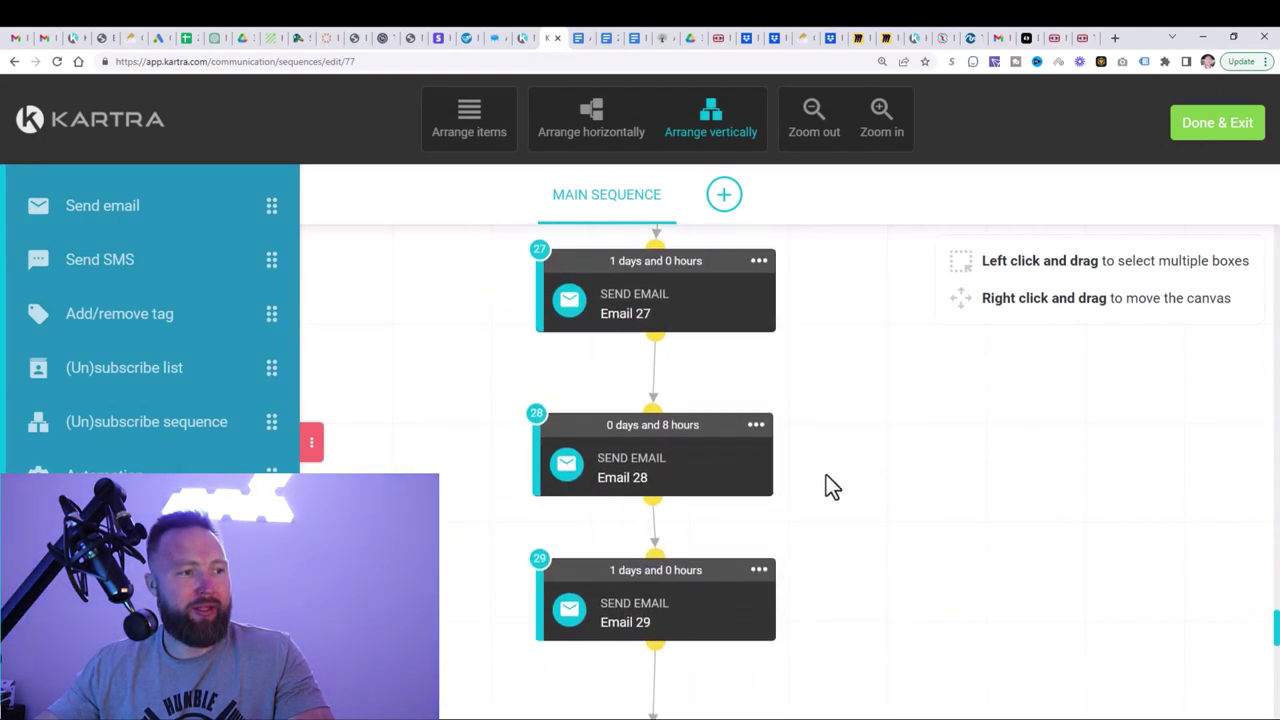
pyautogui.scroll(-3, 826, 477)
pyautogui.scroll(8, 837, 494)
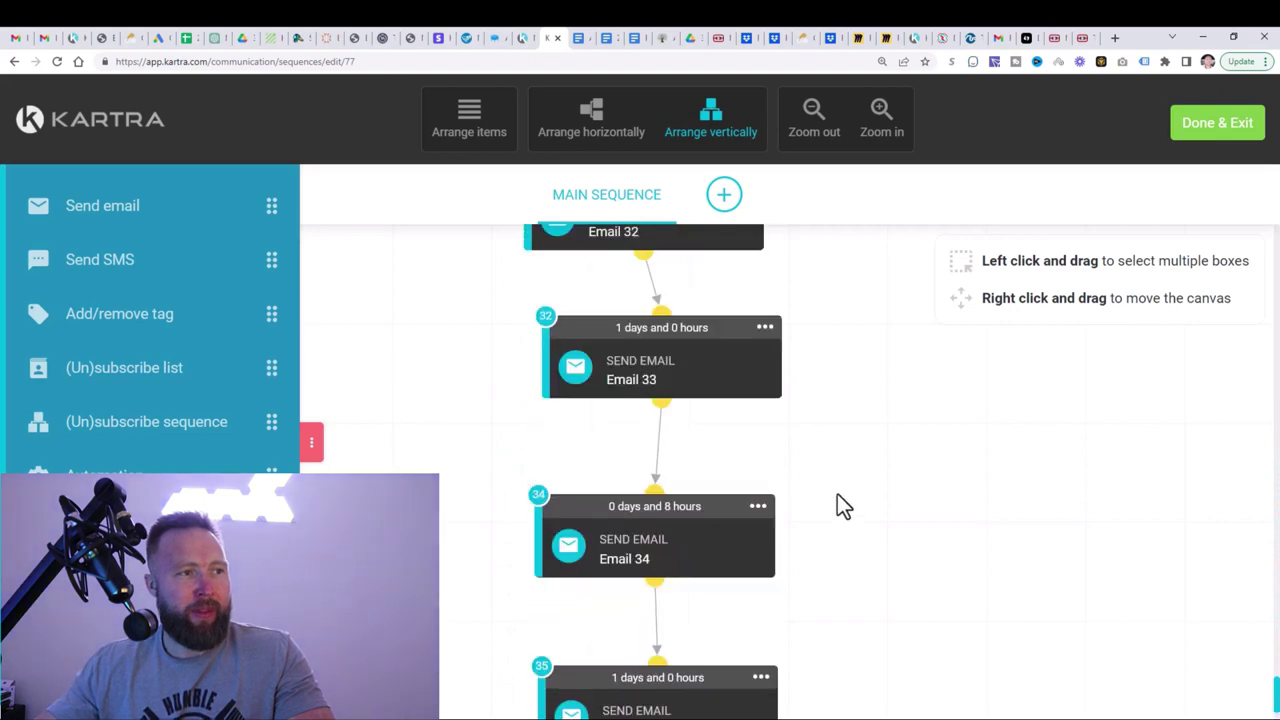
pyautogui.scroll(20, 838, 497)
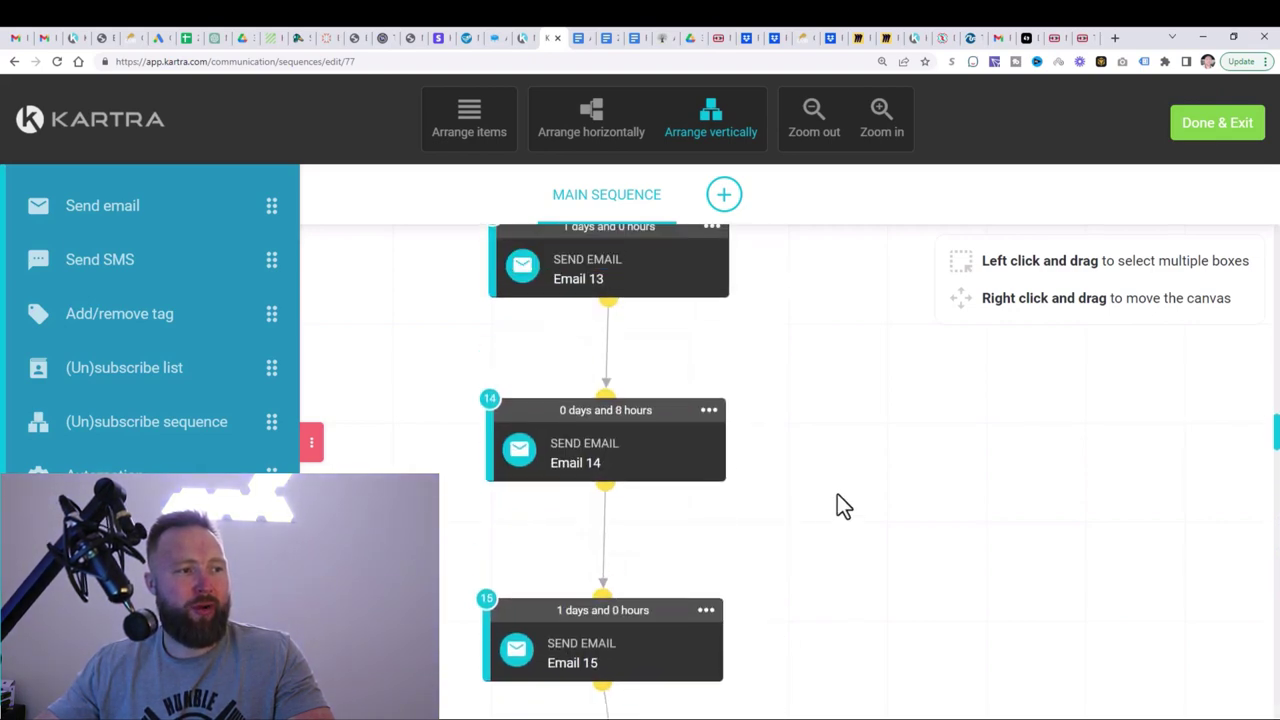
pyautogui.scroll(10, 837, 496)
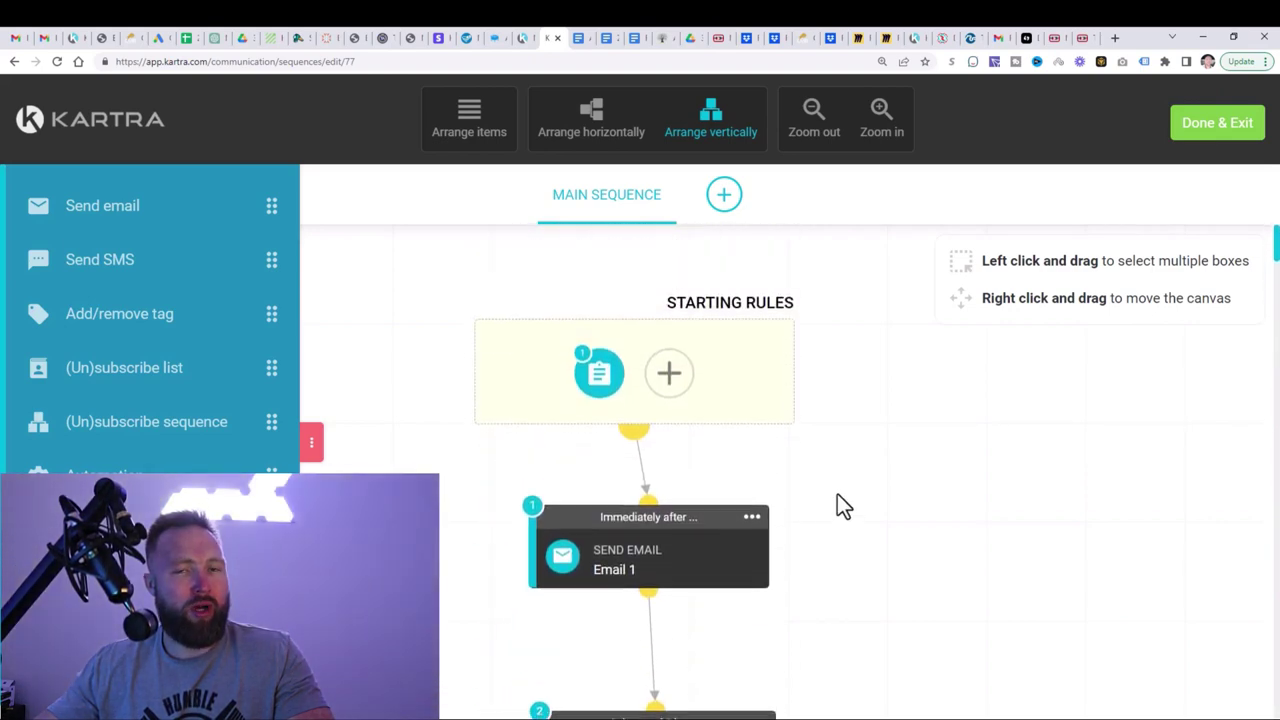
pyautogui.scroll(2, 837, 494)
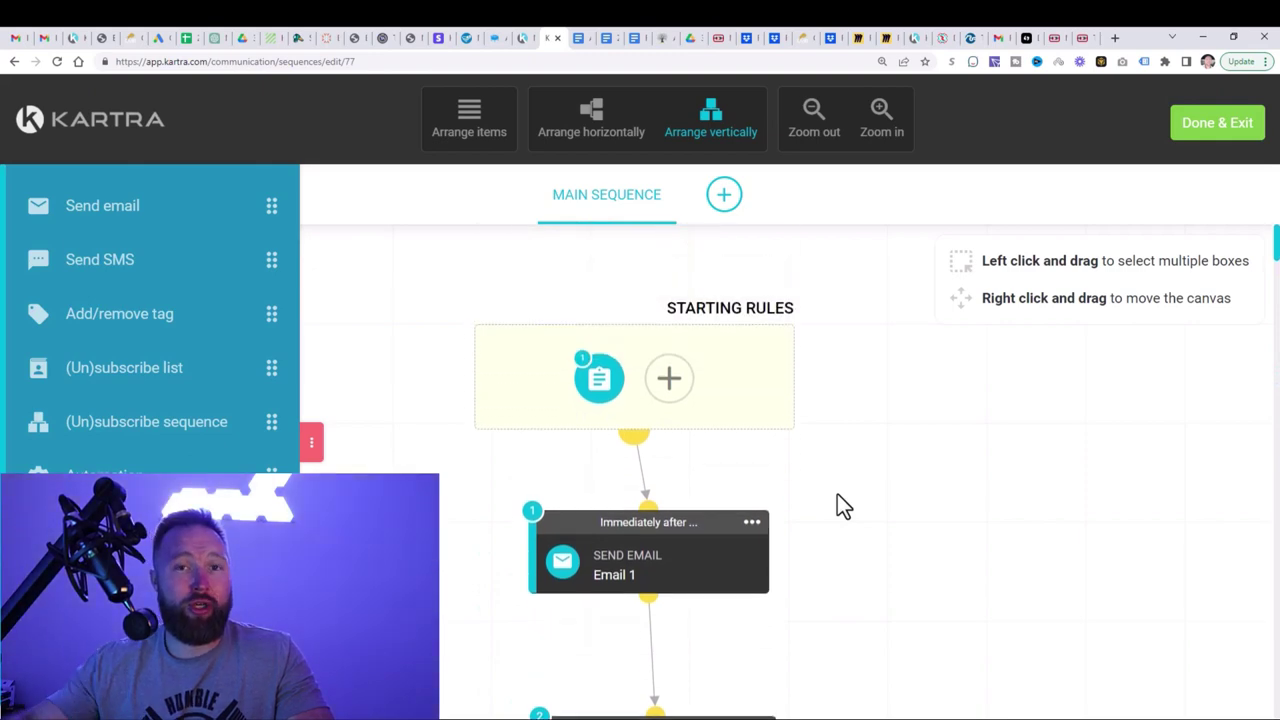
pyautogui.scroll(-5, 837, 495)
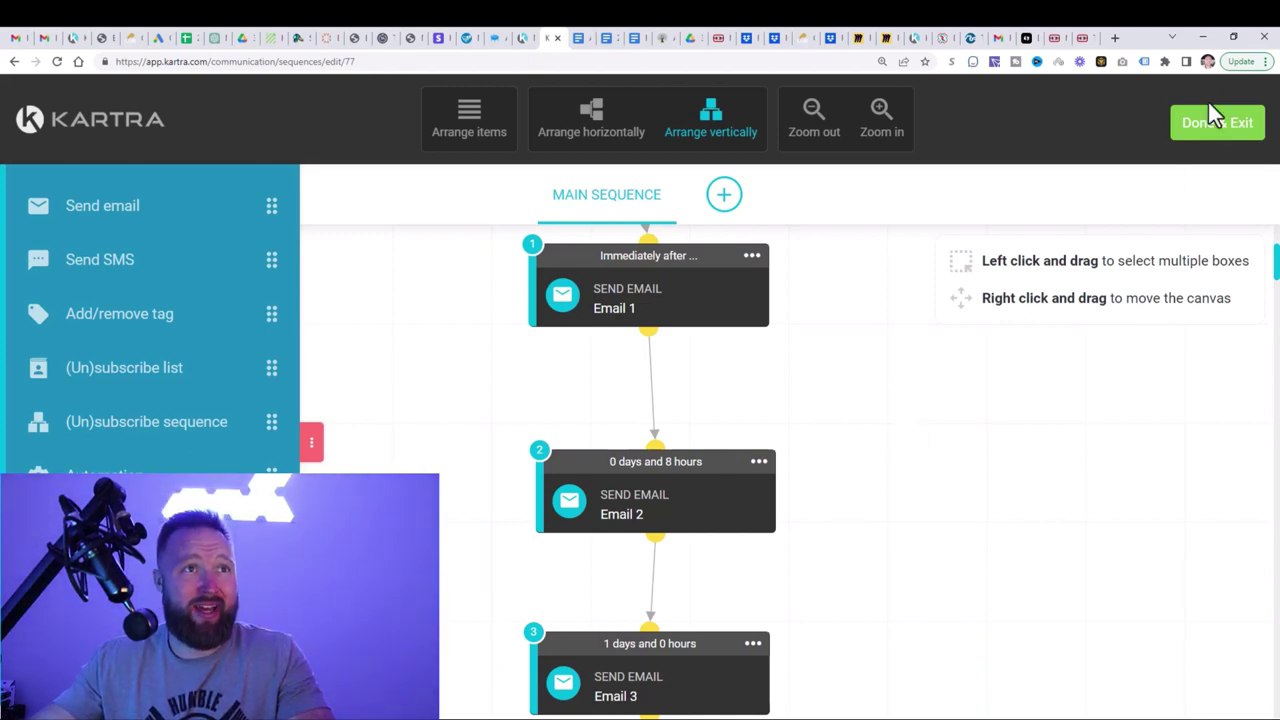
# Open abcpayday.com in a new browser tab and submit its instant access opt-in form with the prefilled email address
pyautogui.click(1121, 41)
pyautogui.write('ab')
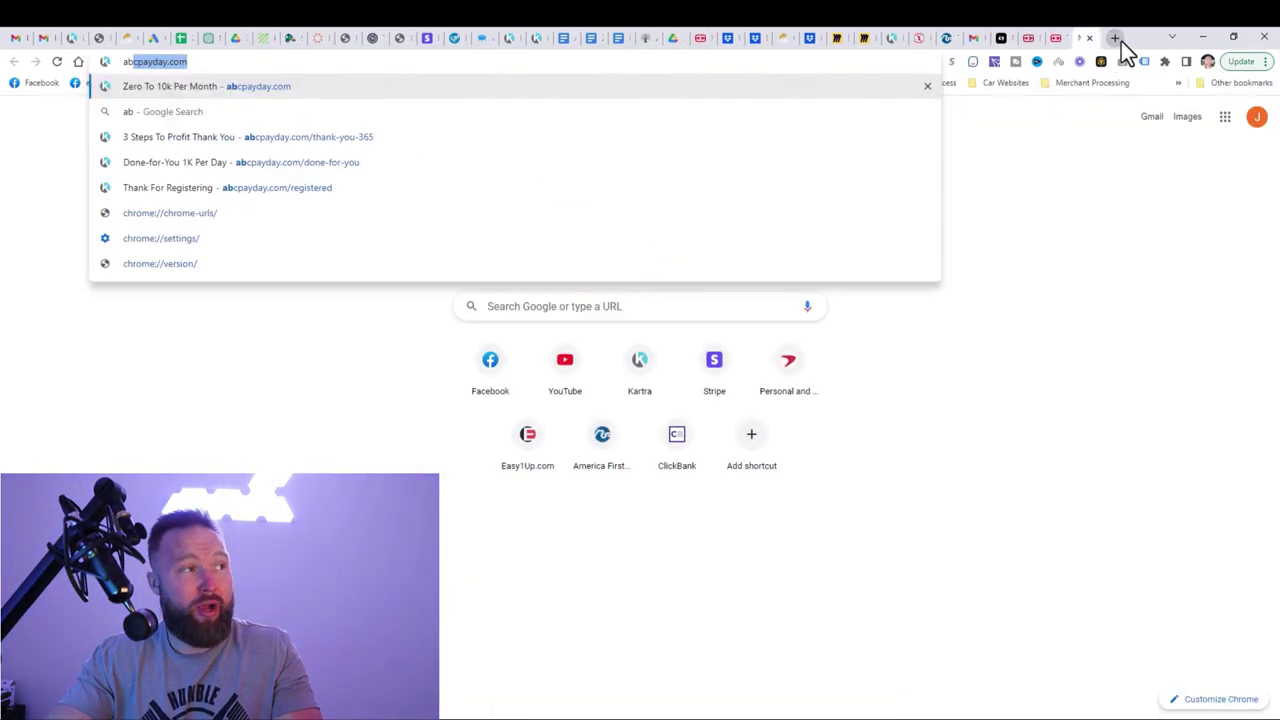
pyautogui.write('c')
pyautogui.press('Return')
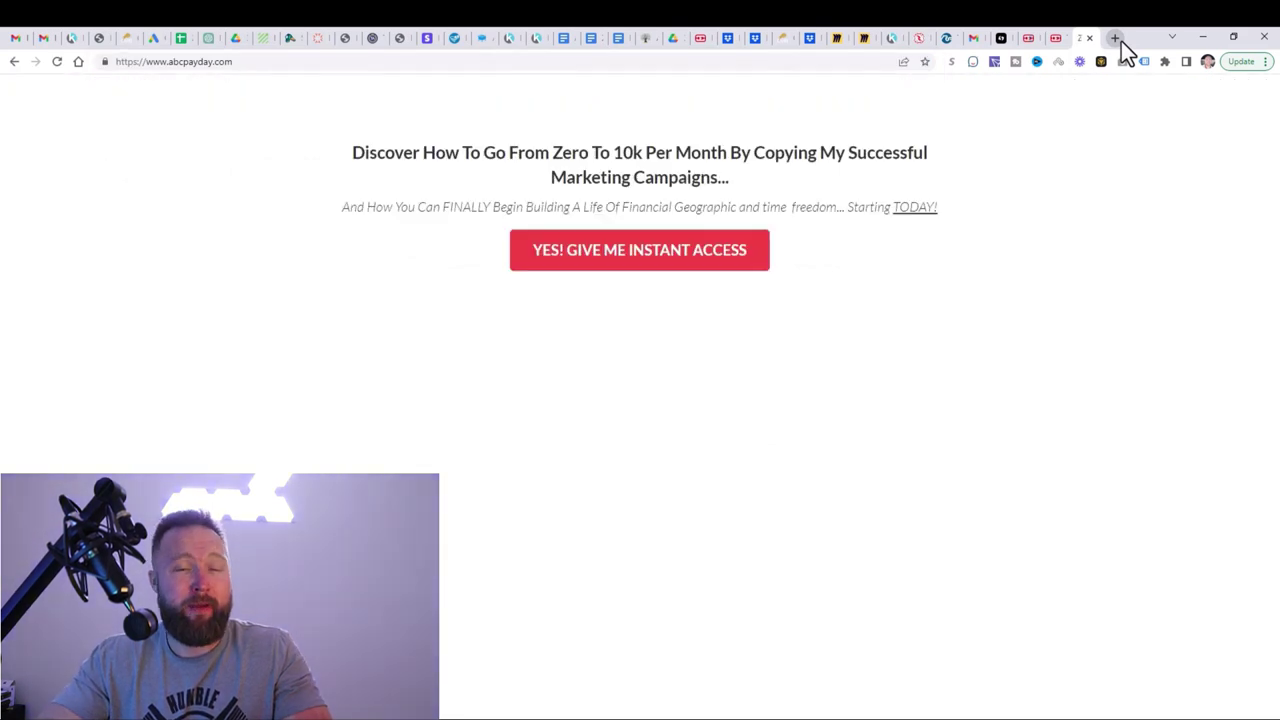
pyautogui.click(726, 254)
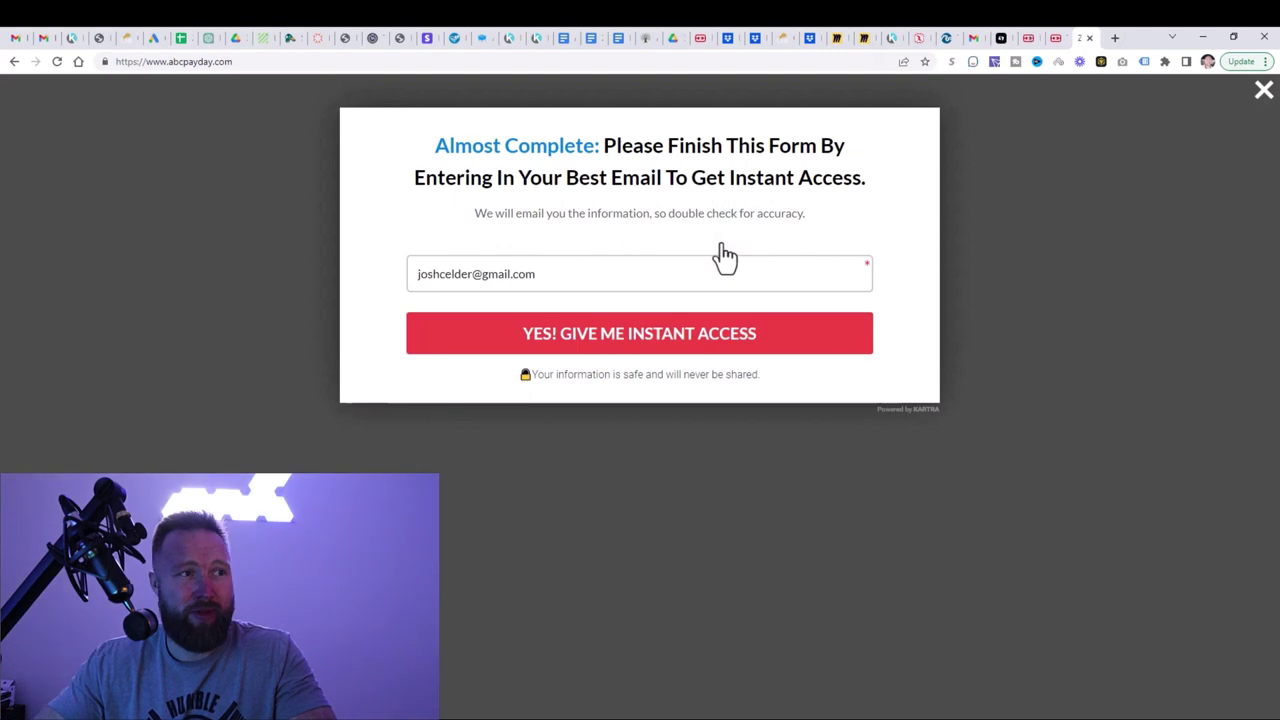
pyautogui.click(757, 347)
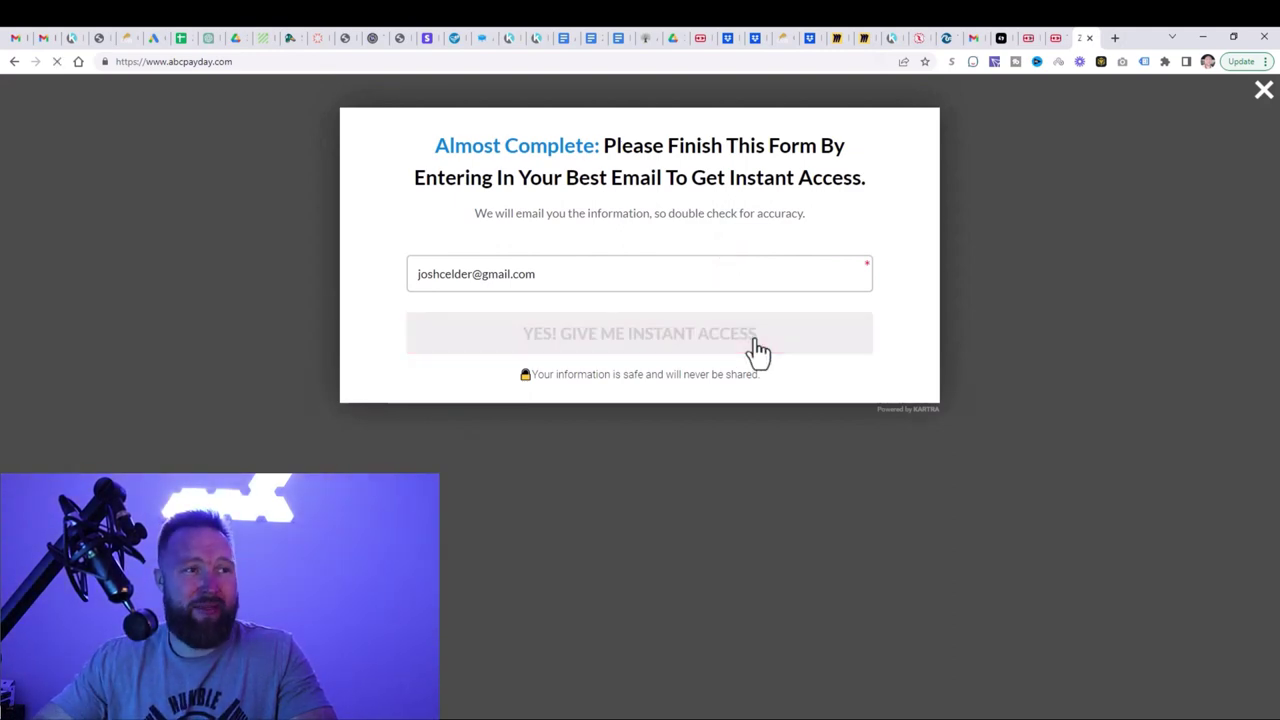